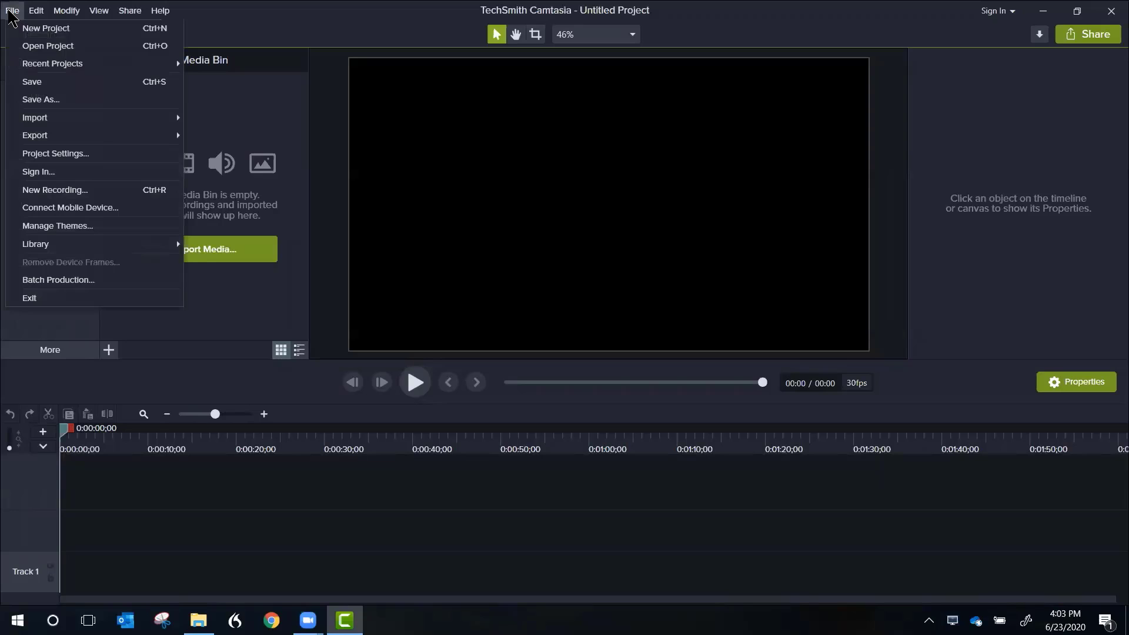
Step: Save the project as MyFirstCamtasiaVideo.tscproj in the MyFirstCamtasiaVideo folder, replacing the existing file
click(47, 102)
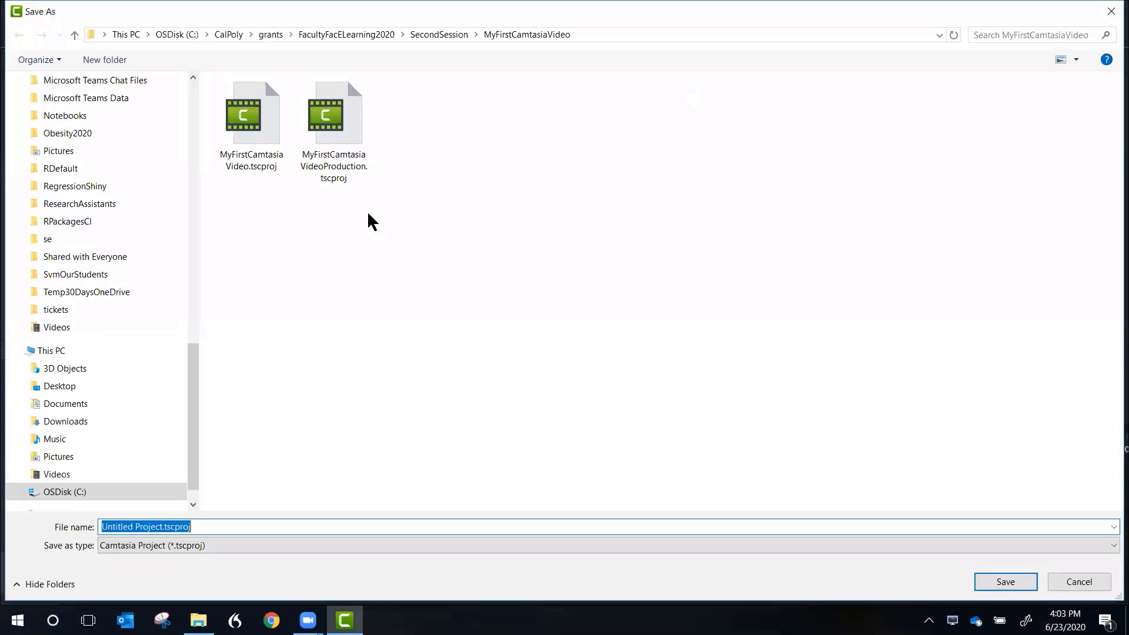
click(252, 130)
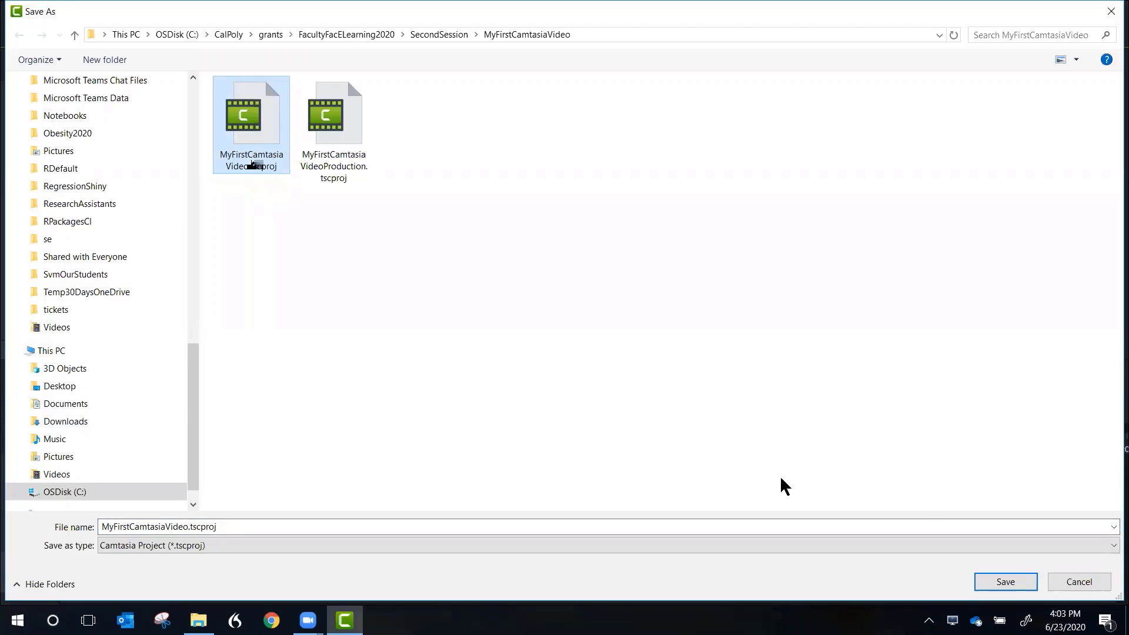
click(1007, 583)
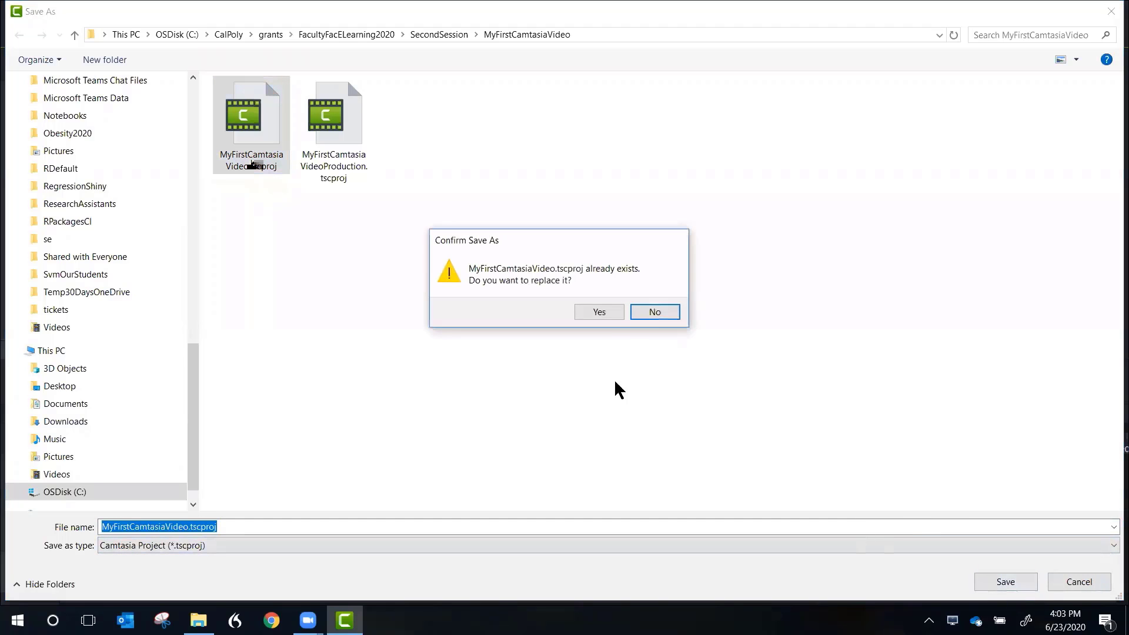
click(600, 311)
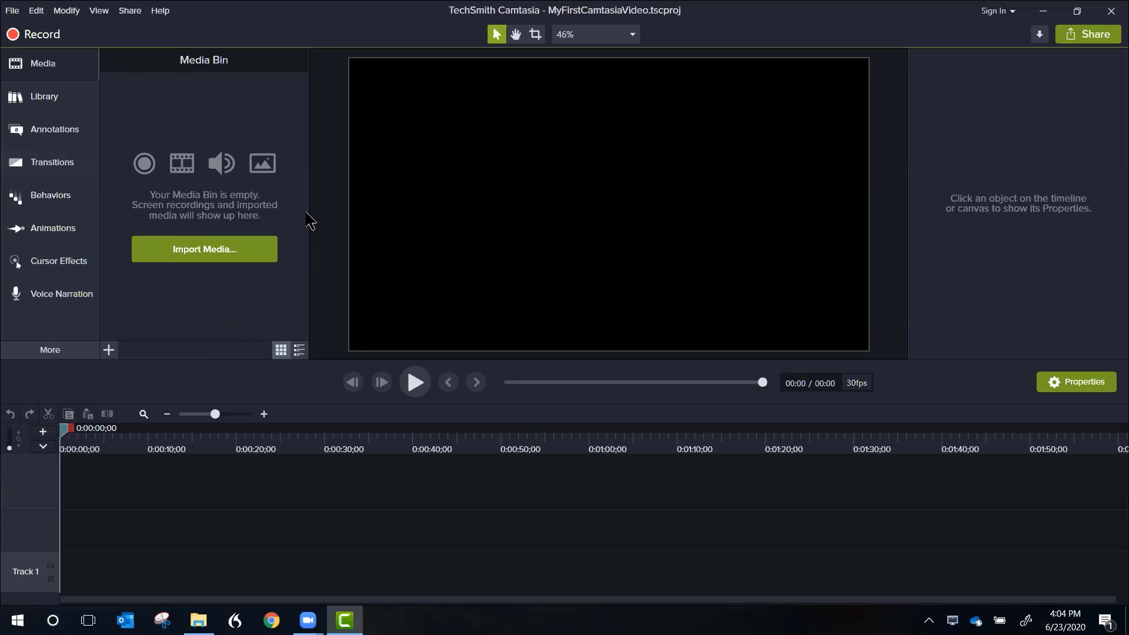
Step: Import FromBlackboardToCamtasia.mp4 from the SecondSession folder into the media bin
click(191, 254)
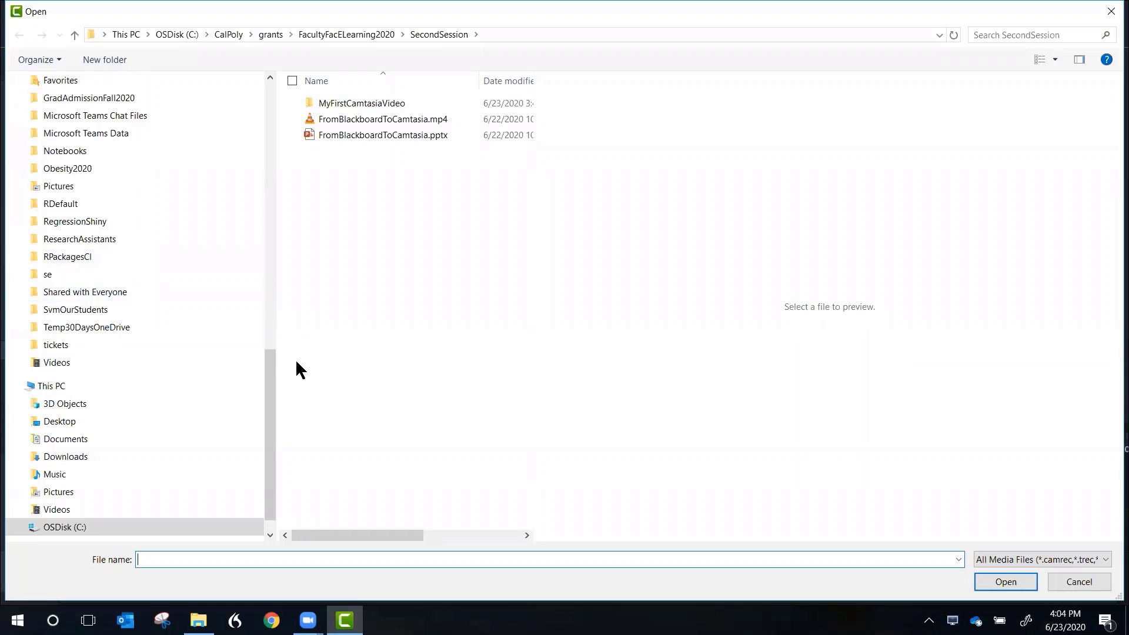
click(396, 121)
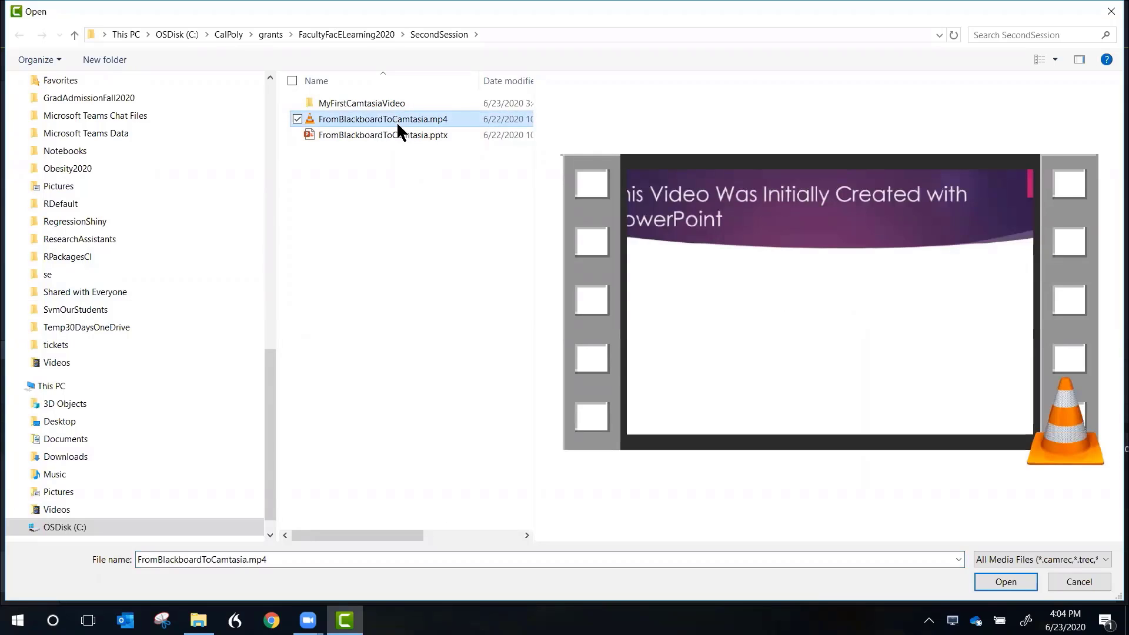
double_click(396, 122)
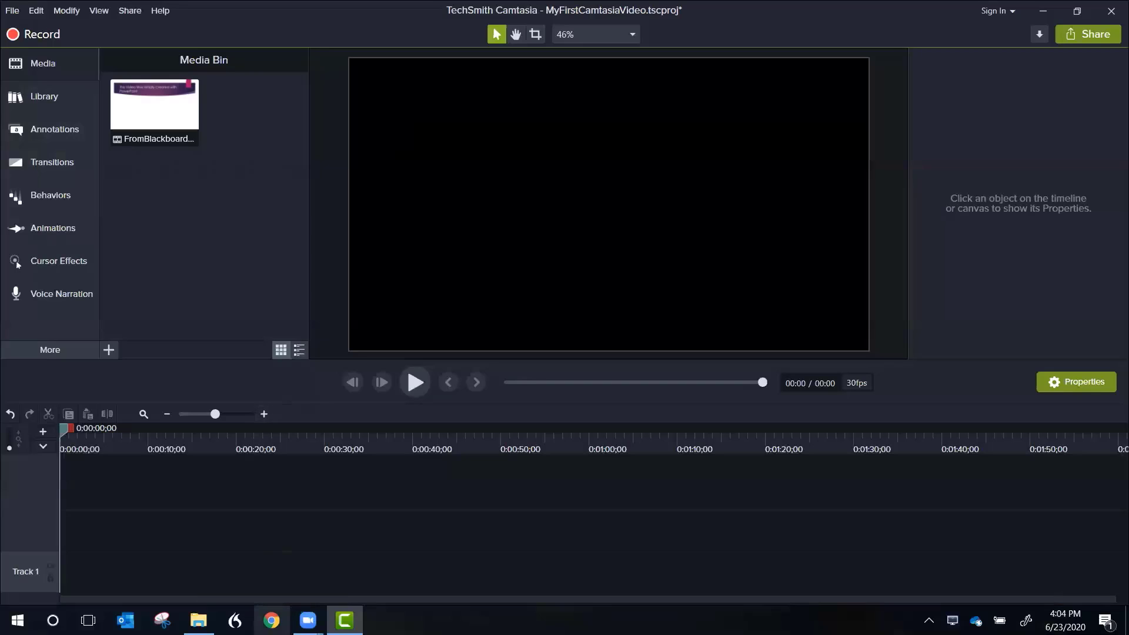
Step: Switch to Chrome as the recording subject, launch the Camtasia screen recorder and move its window fully into view
click(271, 621)
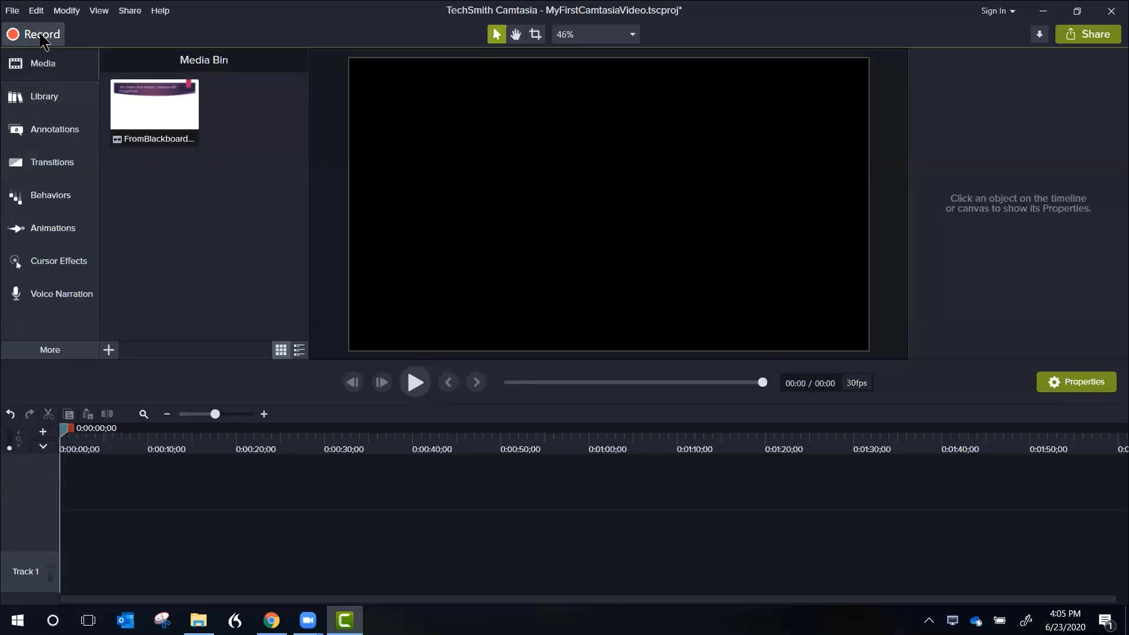
click(41, 36)
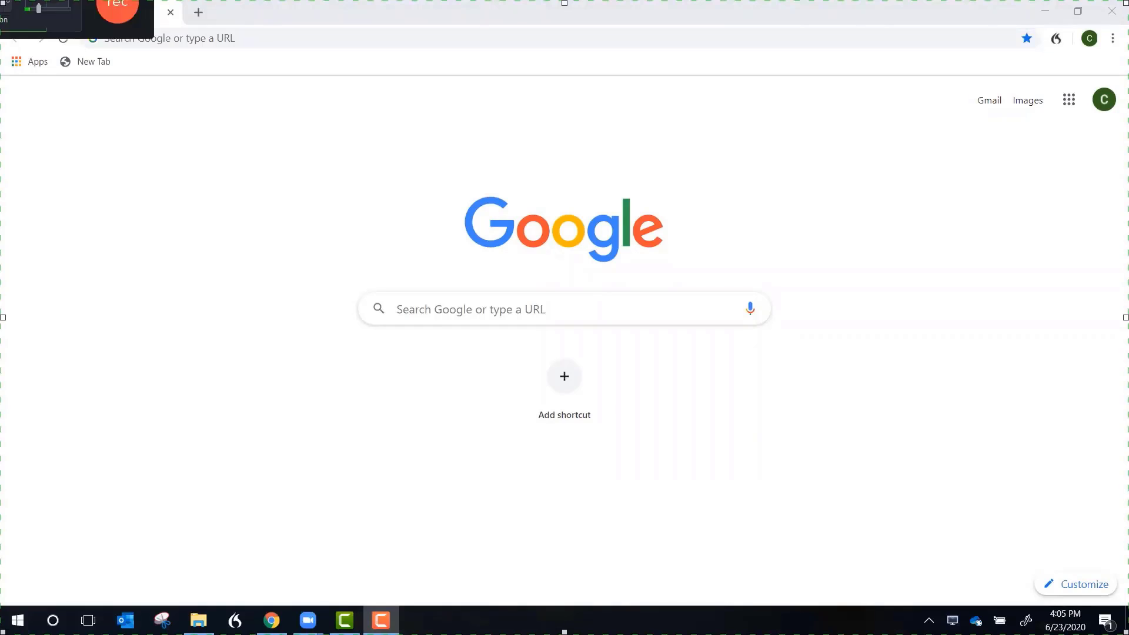
drag(0, 0, 299, 165)
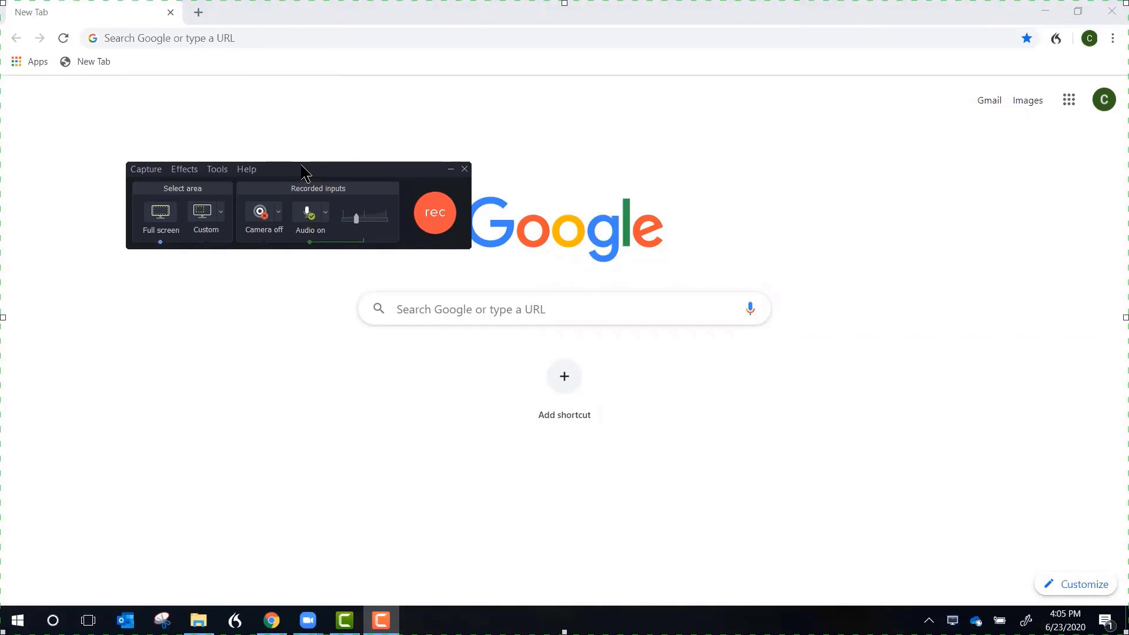
Step: Review the available camera and audio sources, and start a full-screen recording with camera off and audio on
click(278, 213)
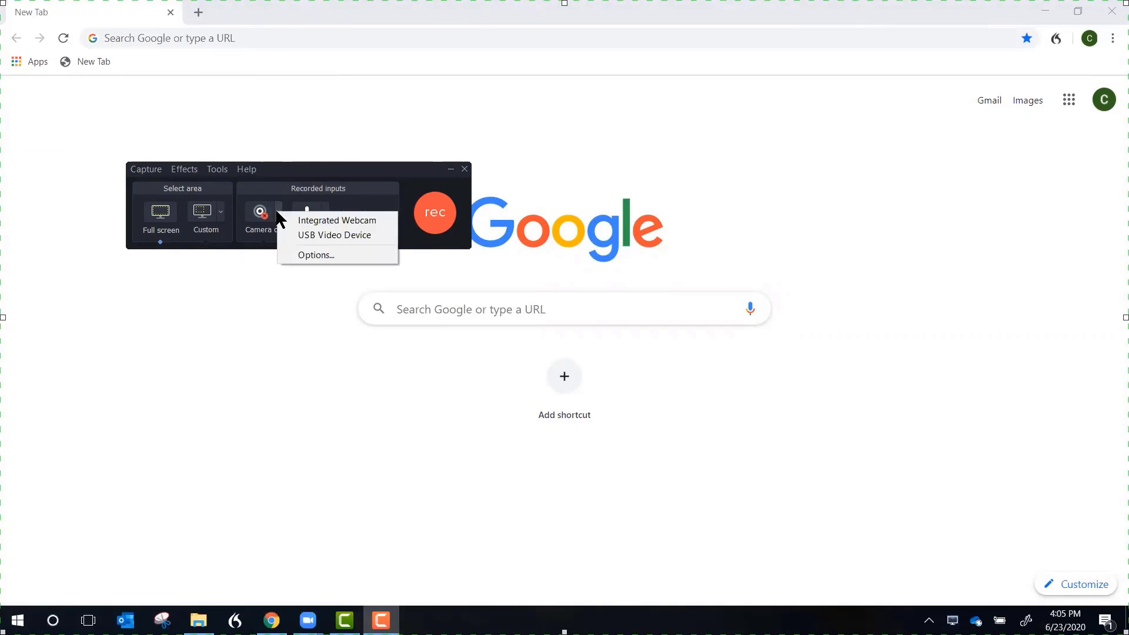
click(278, 113)
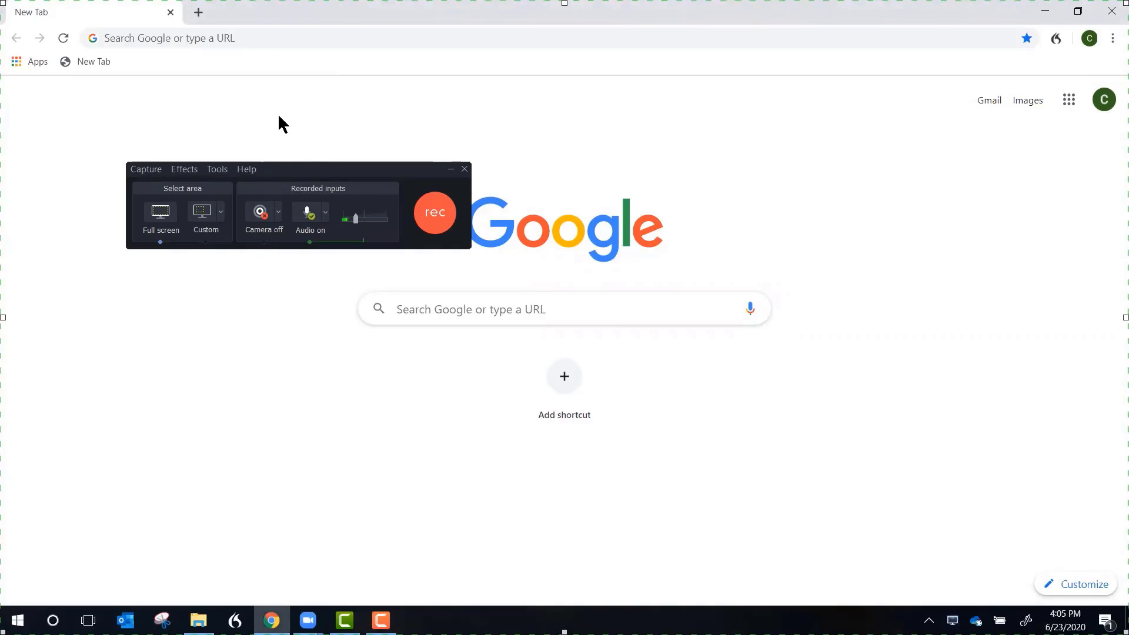
click(325, 212)
click(319, 140)
click(441, 216)
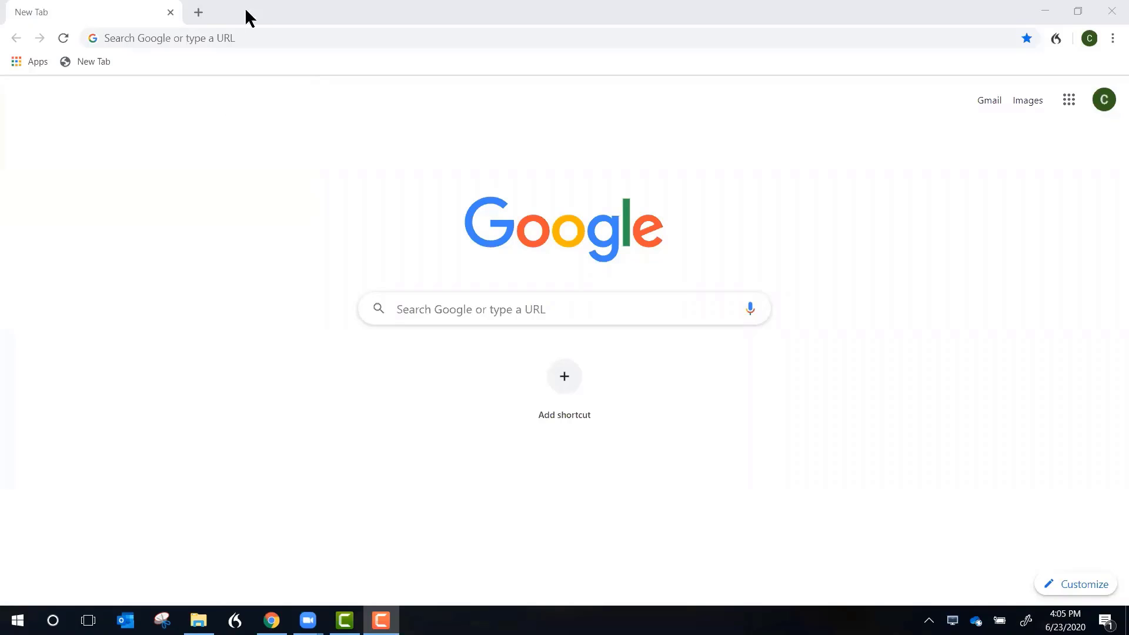
Step: Search for blackboard.cpp.edu, open the Blackboard - Cal Poly Pomona result and sign in through Bronco Login with the saved credentials
click(198, 38)
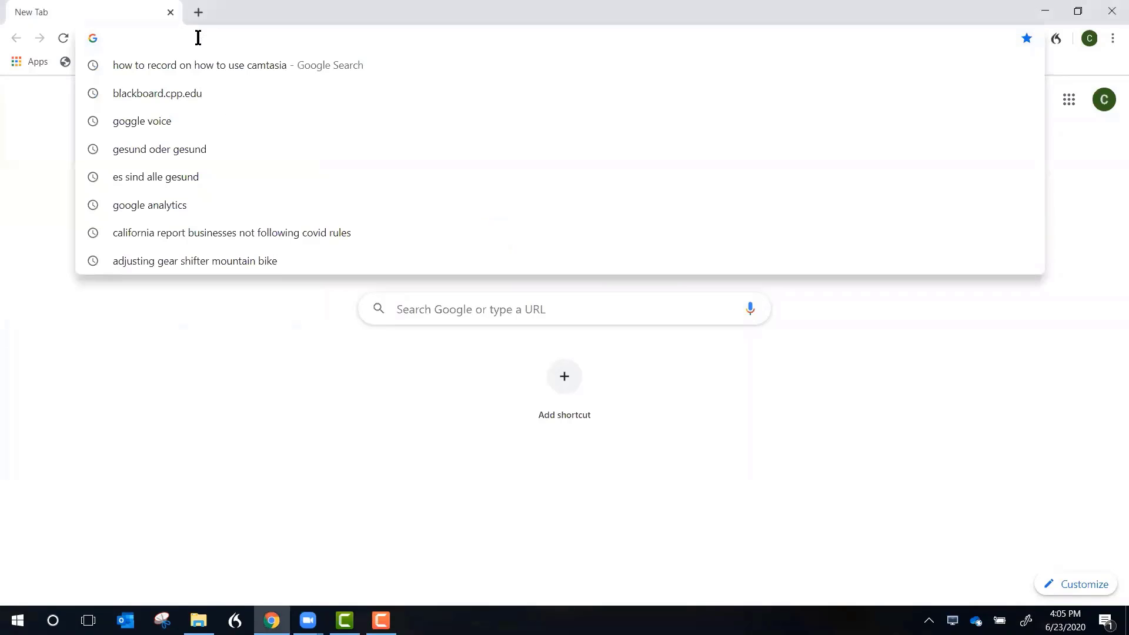
click(176, 93)
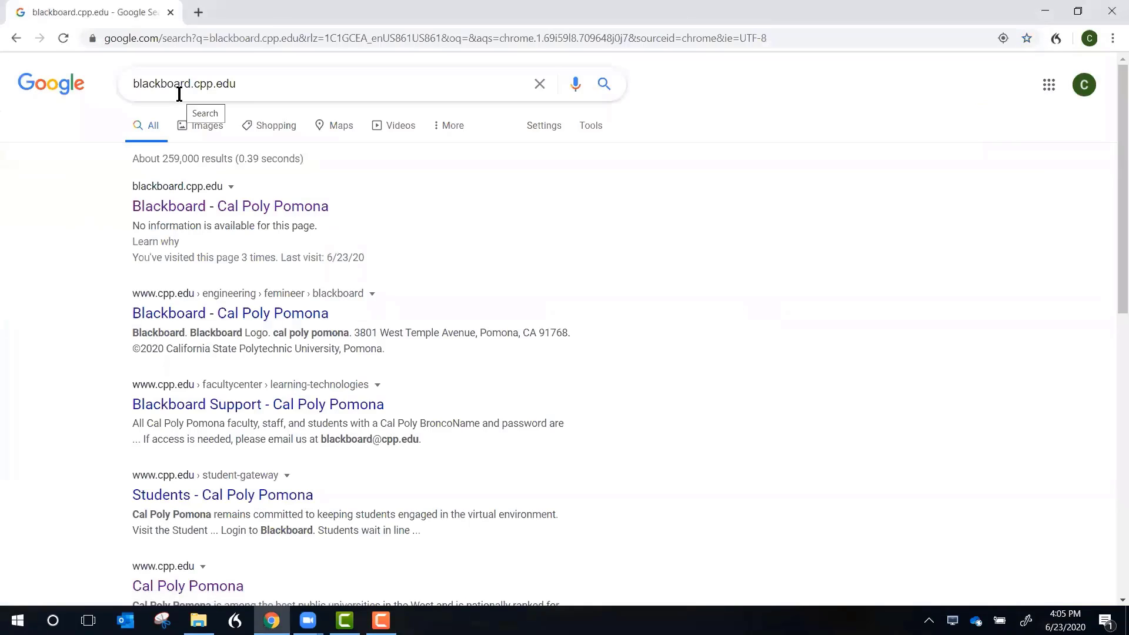
click(243, 86)
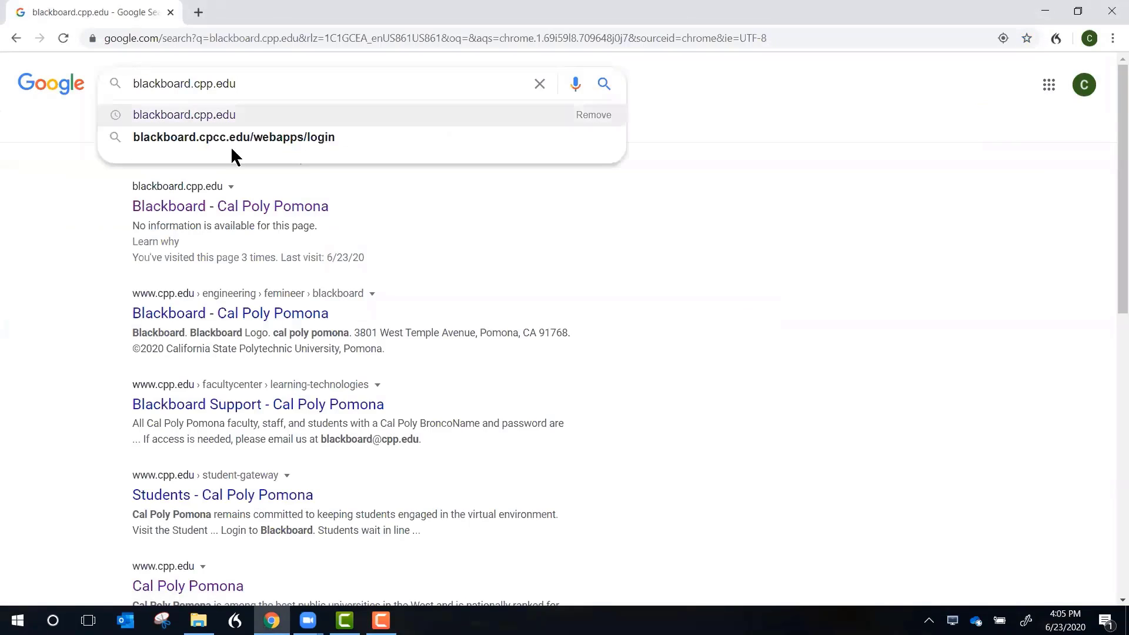
click(234, 207)
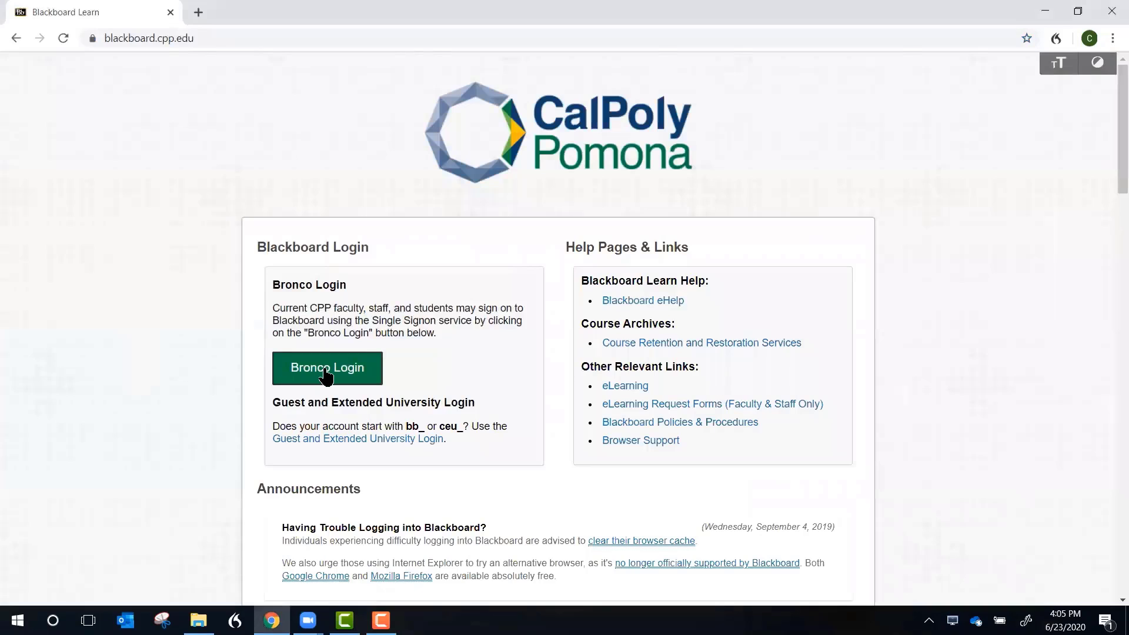
click(329, 370)
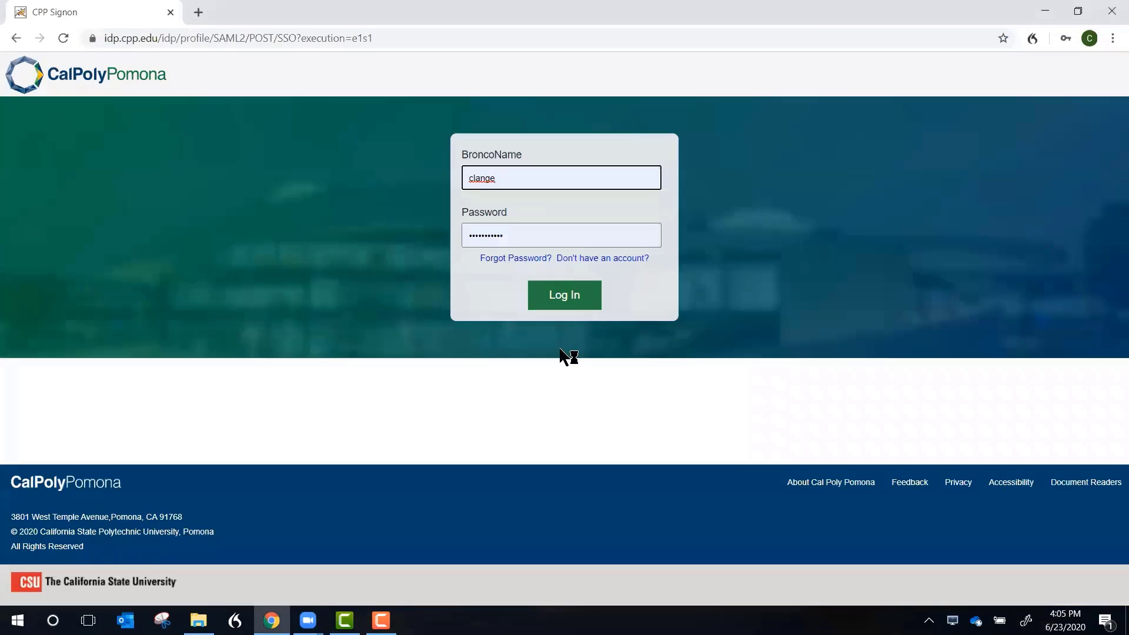
click(578, 298)
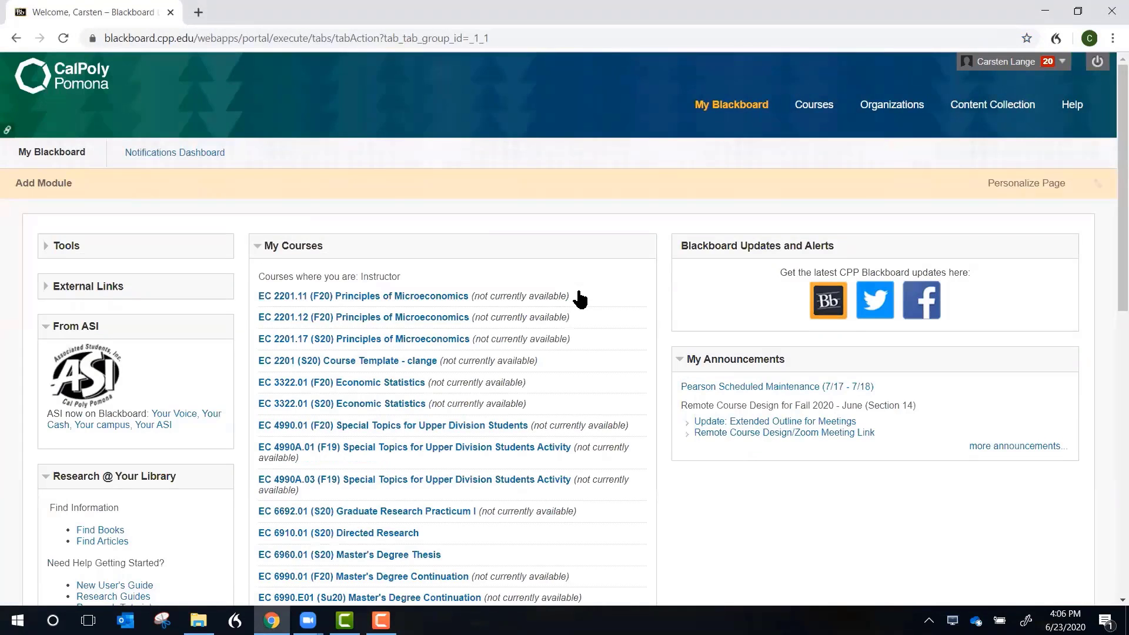
Step: Stop the screen recording and close the Chrome window to return to Camtasia
key(F10)
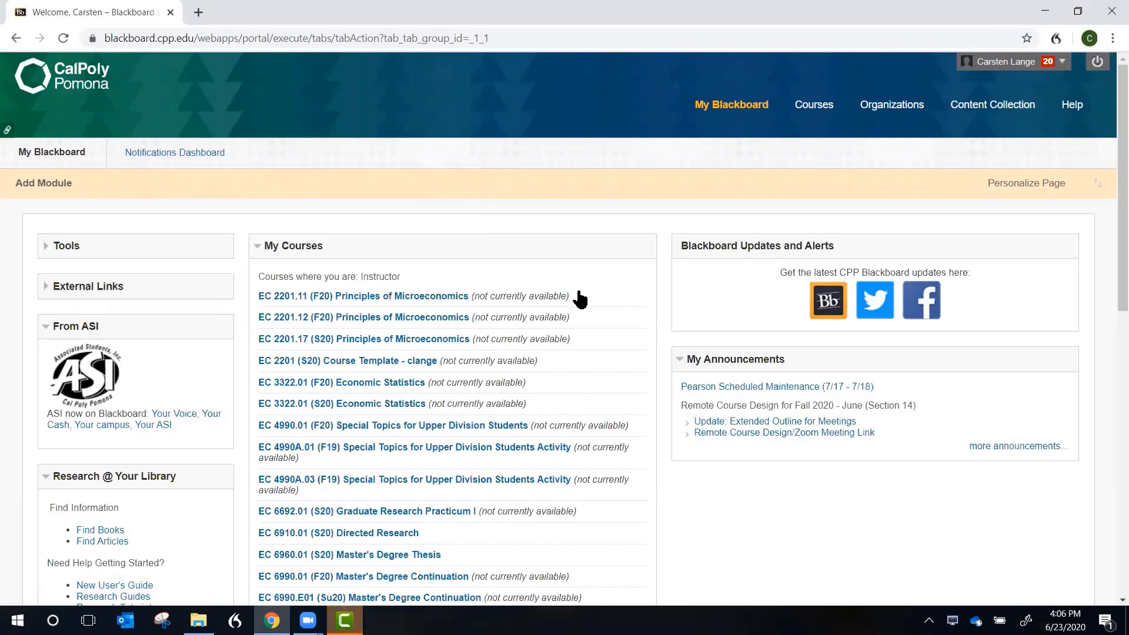
click(1113, 16)
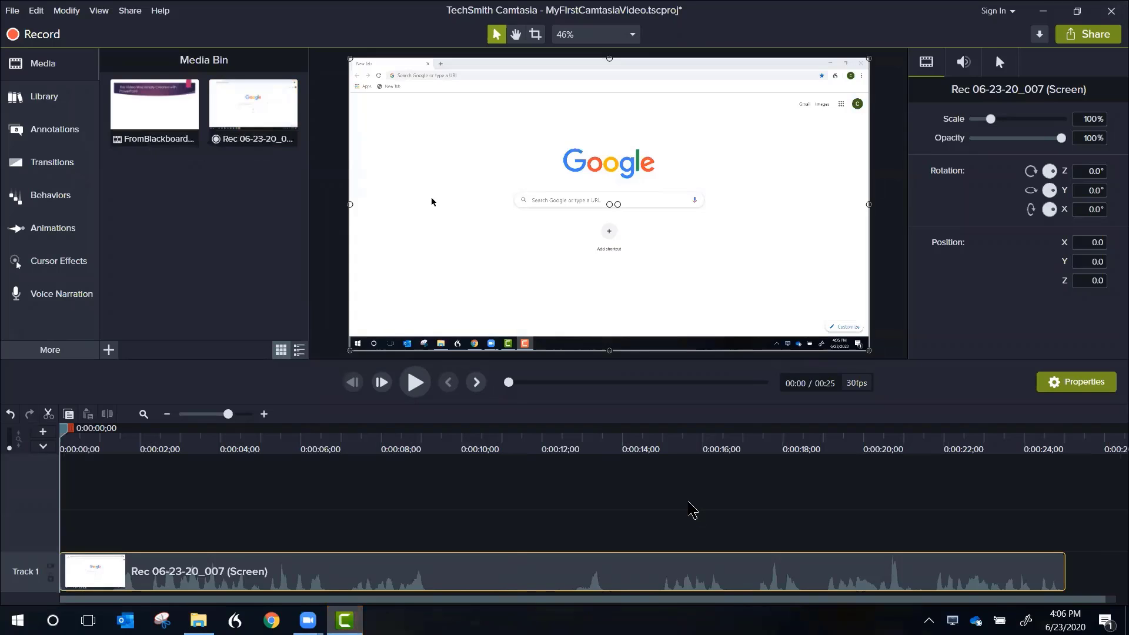
Step: Remove the screen recording from the timeline and place the FromBlackboardToCamtasia clip at the very start of Track 1
key(Delete)
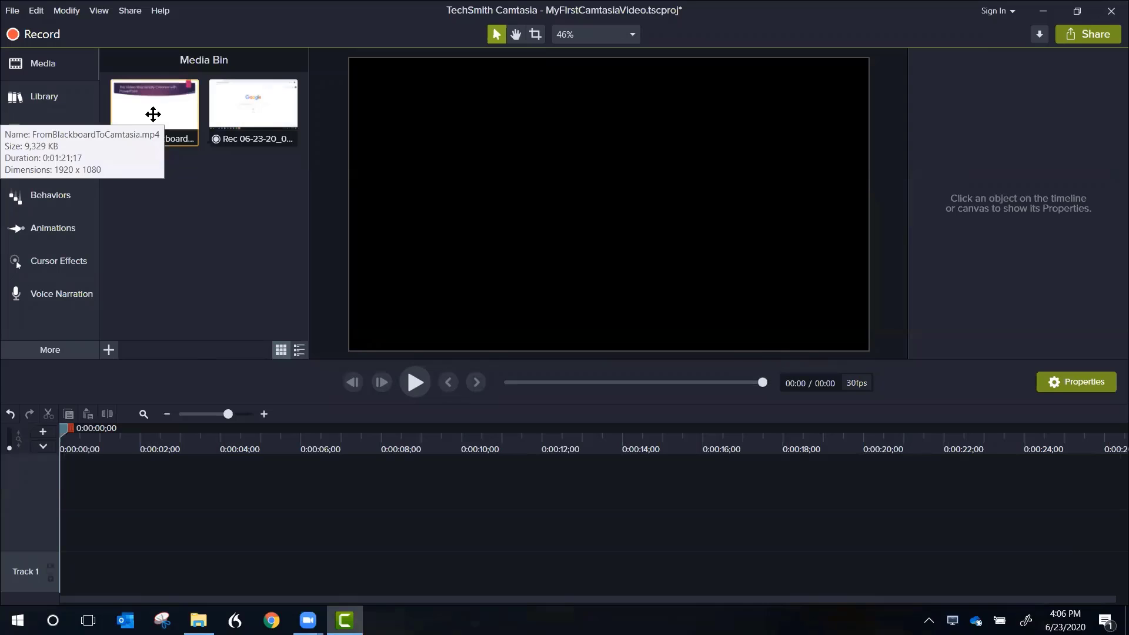
drag(152, 114, 109, 573)
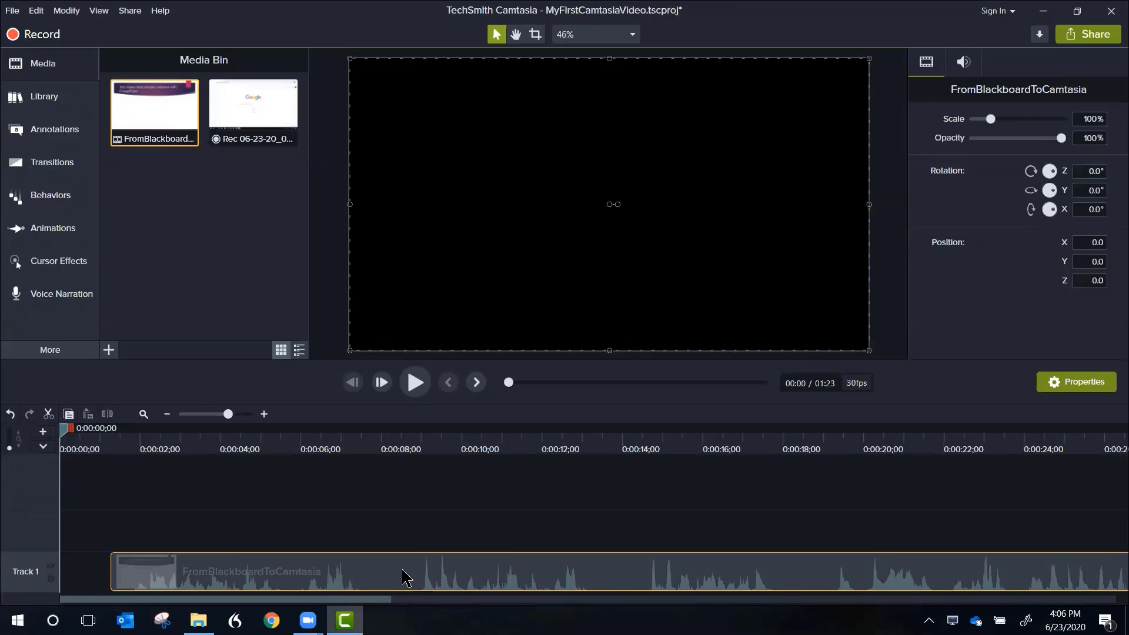
drag(390, 578, 353, 565)
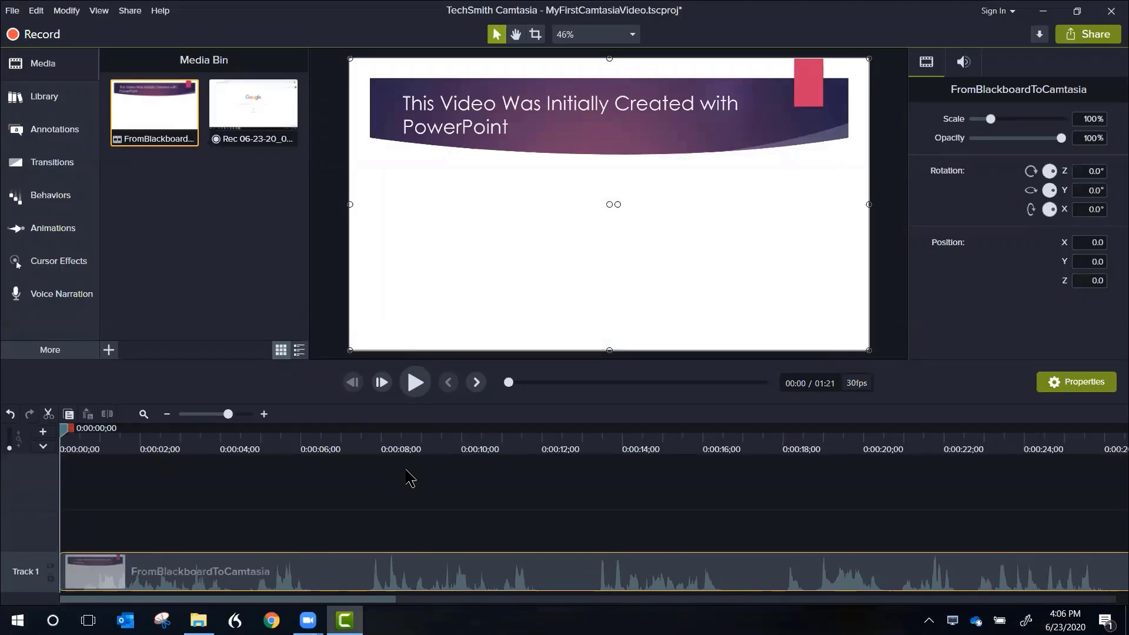
Step: Play the clip to locate the incorrect second topic on the Content for Correction slide, and split all tracks at 0:00:50;00
click(415, 384)
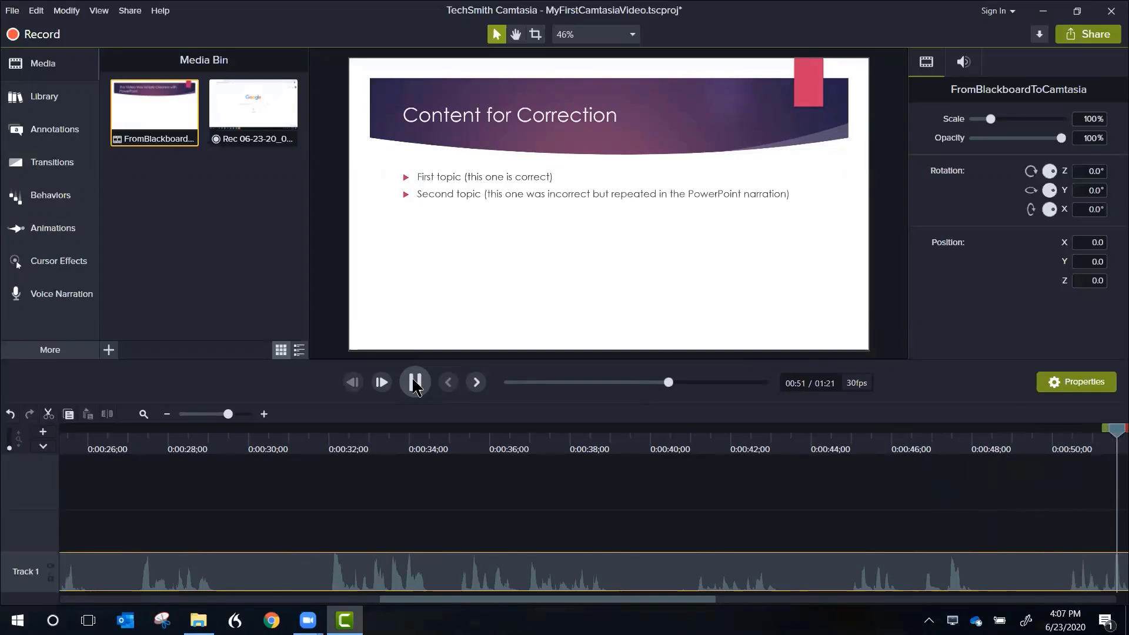
click(415, 383)
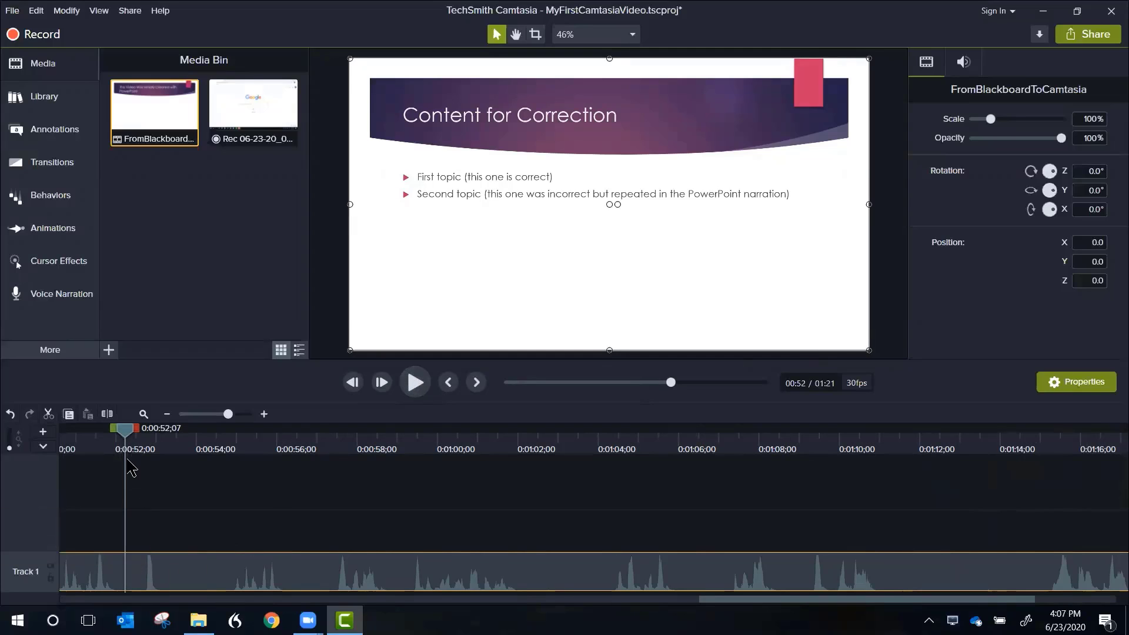
drag(126, 429, 75, 472)
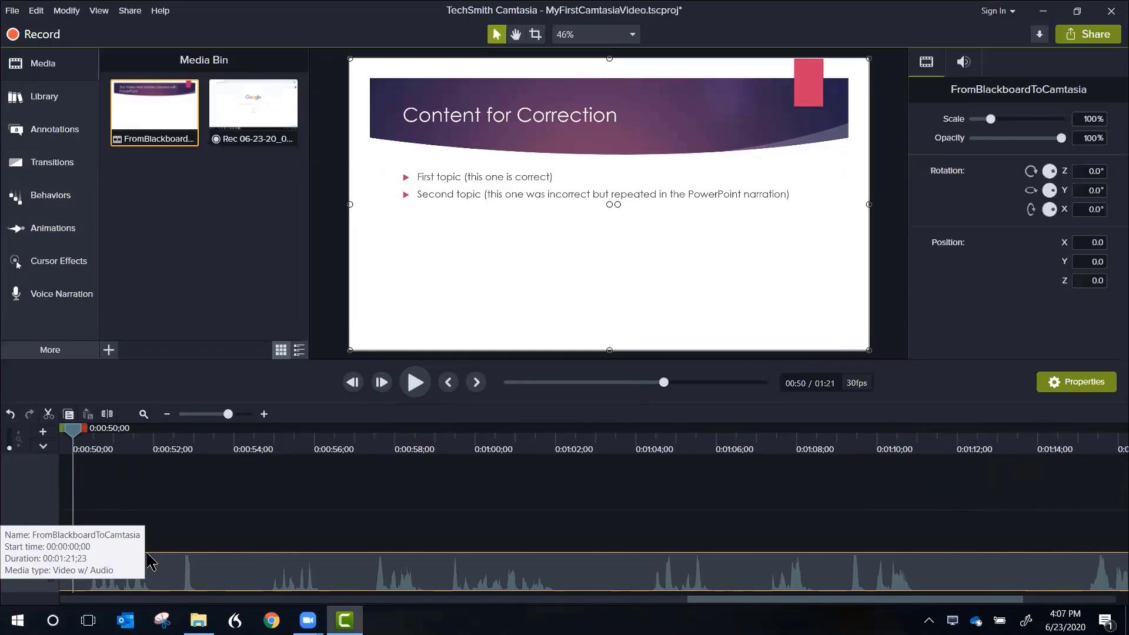
right_click(76, 438)
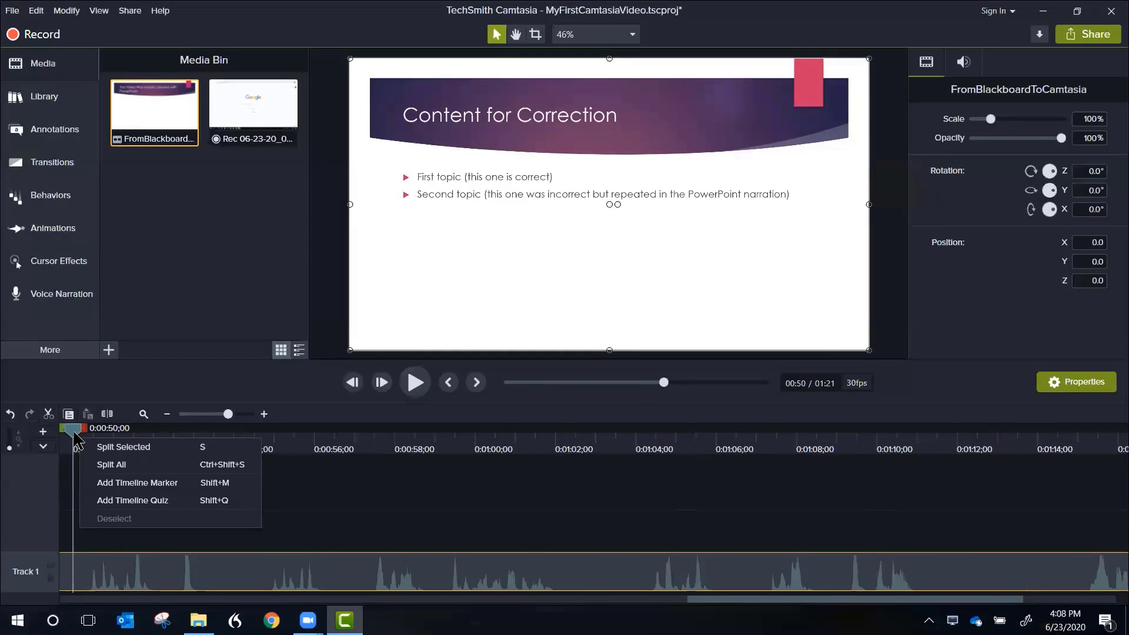
click(115, 467)
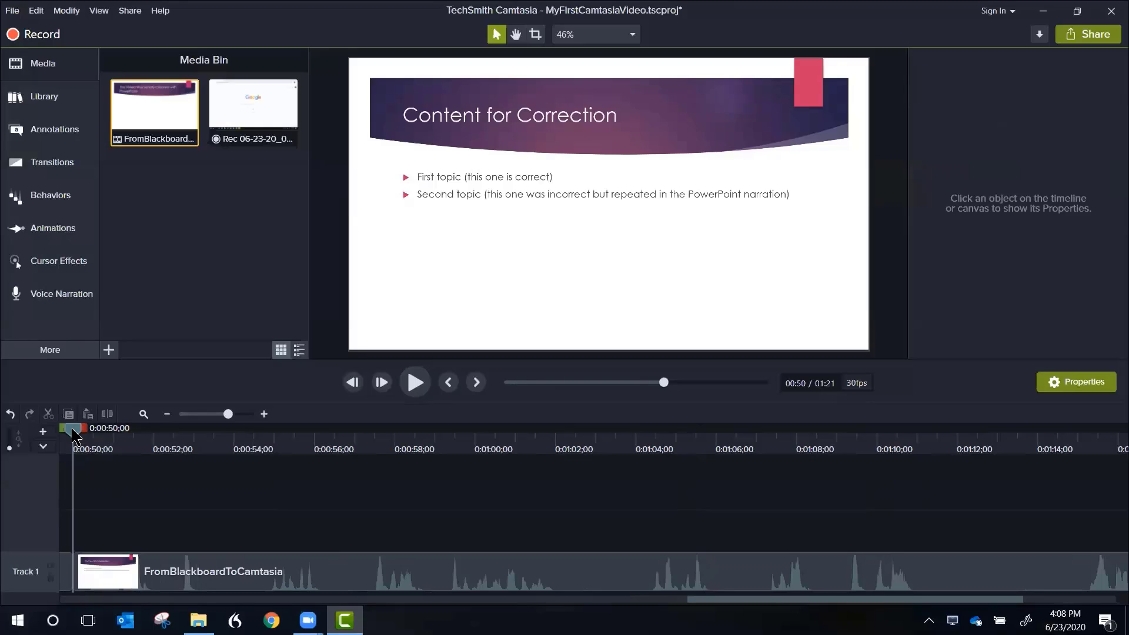
Step: Play from just before the existing cut to find the end of the incorrect second topic, and split all tracks at 0:00:54;12
drag(72, 430, 60, 432)
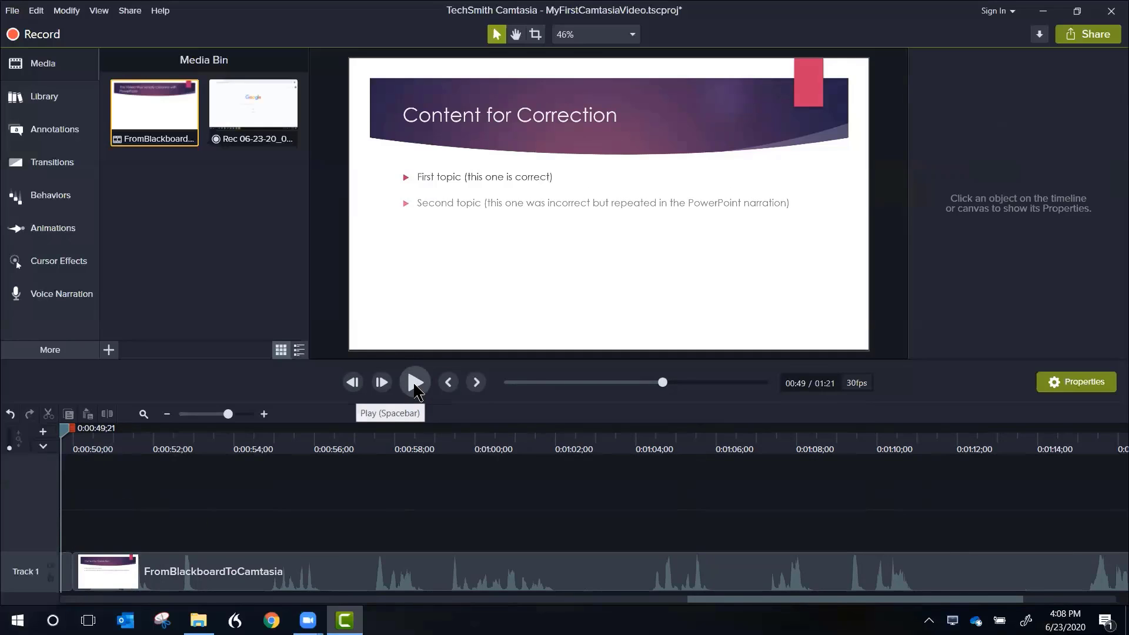
click(414, 384)
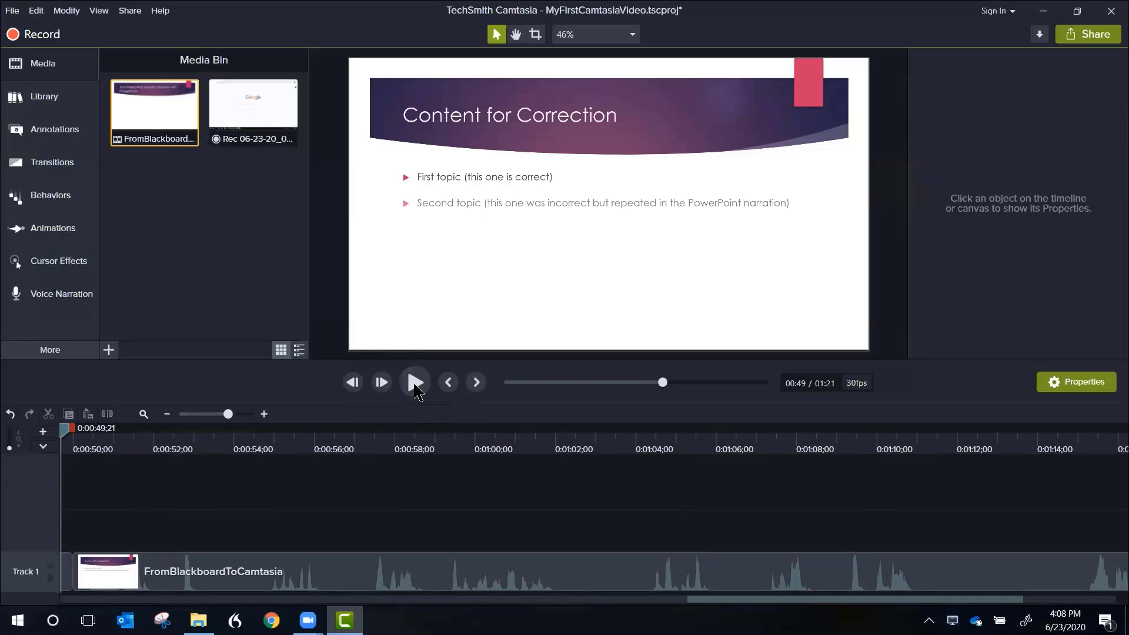
click(416, 383)
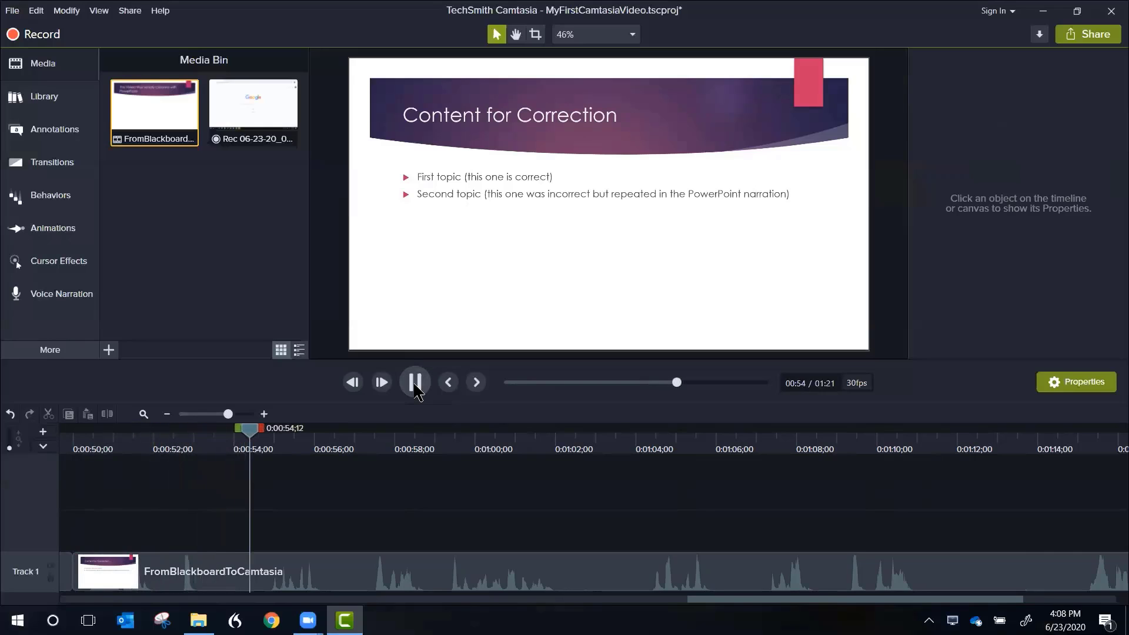
click(415, 386)
right_click(250, 439)
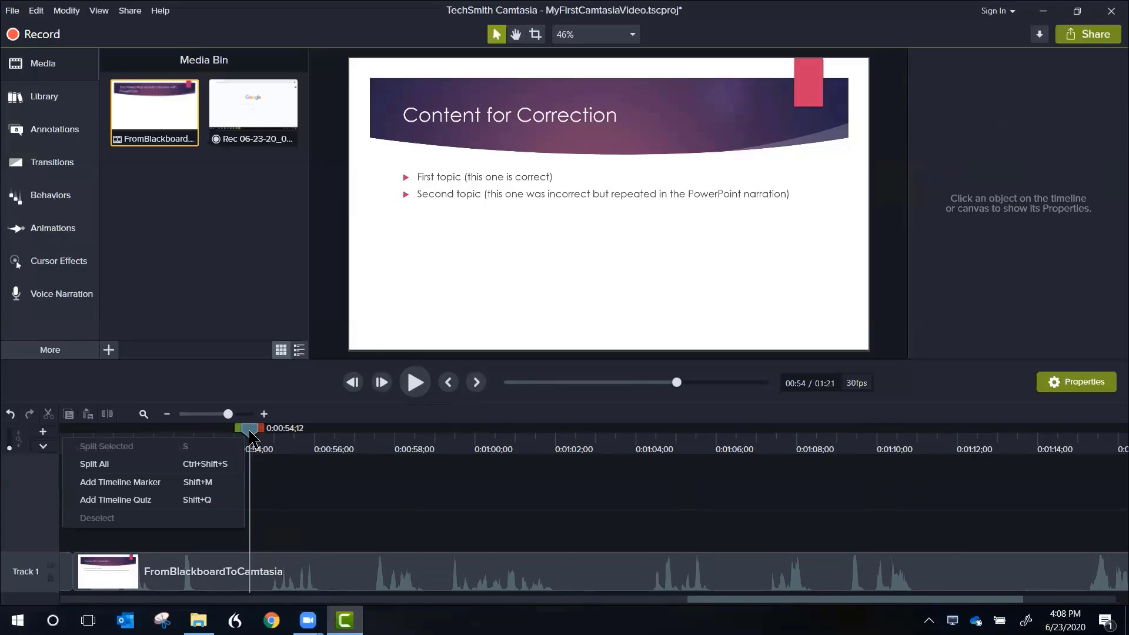
click(195, 464)
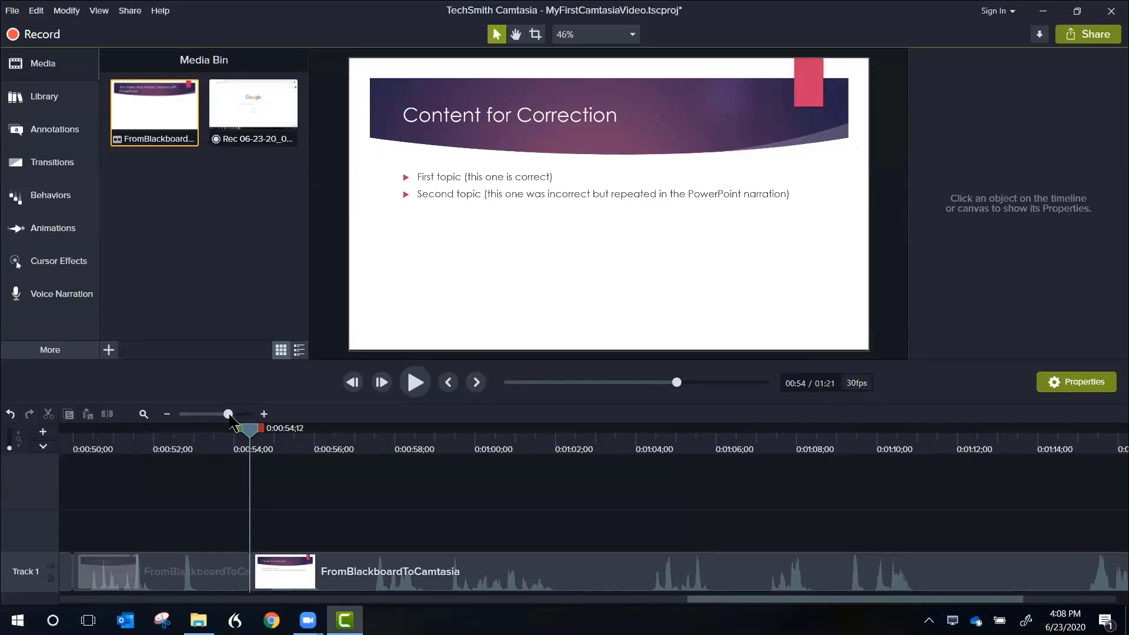
Step: Ripple delete the short Track 1 segment between the 0:00:50;00 and 0:00:54;12 splits so the gap closes
drag(229, 416, 224, 417)
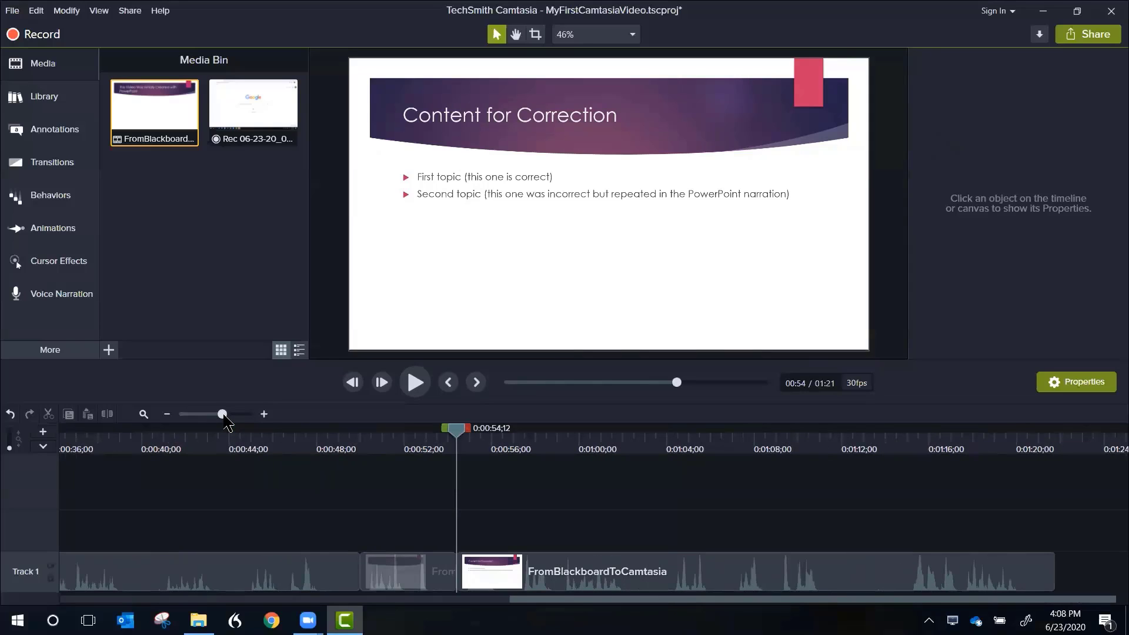
click(417, 573)
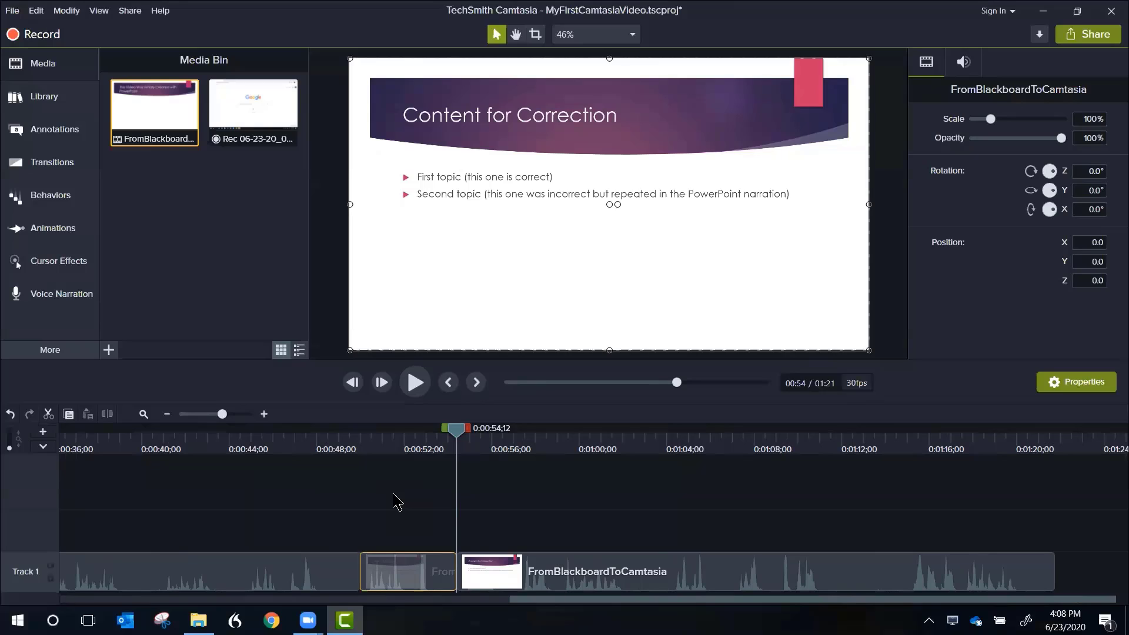
key(ctrl+Delete)
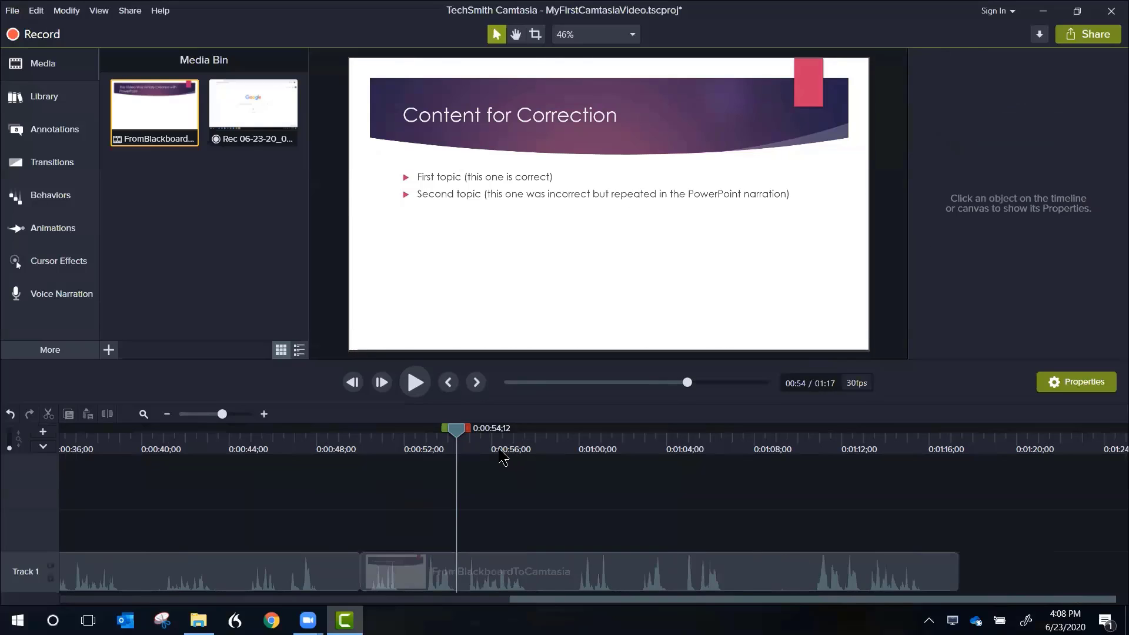
Step: Play through the corrected passage up to the Blackboard demo slide, and split all tracks at 0:00:58;04, just before the third topic
drag(460, 438, 259, 438)
key(space)
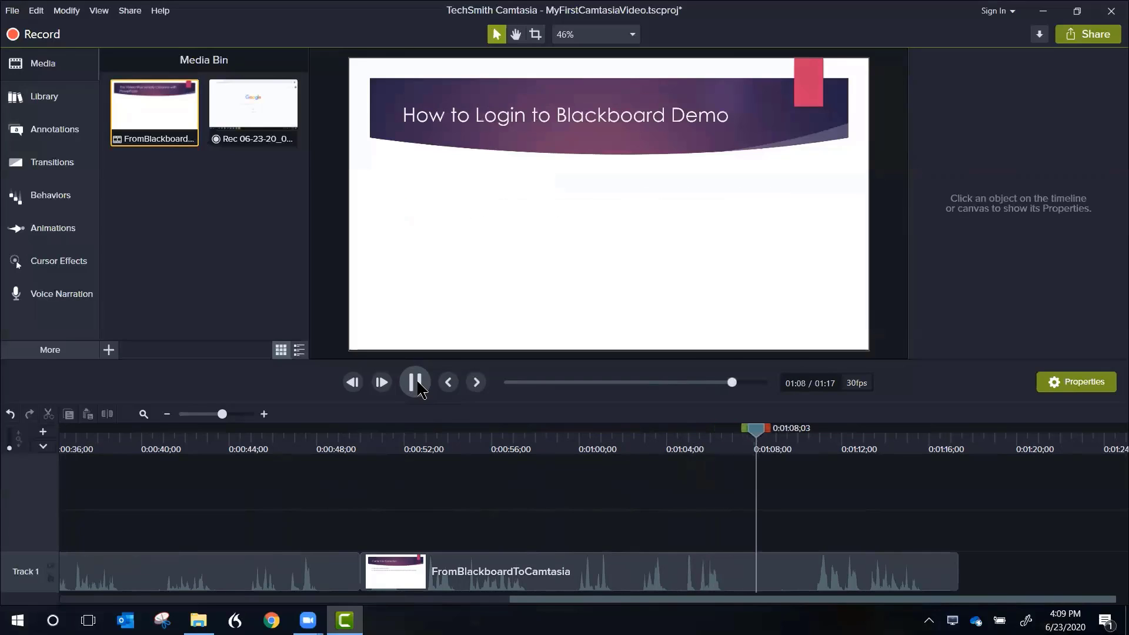
click(415, 382)
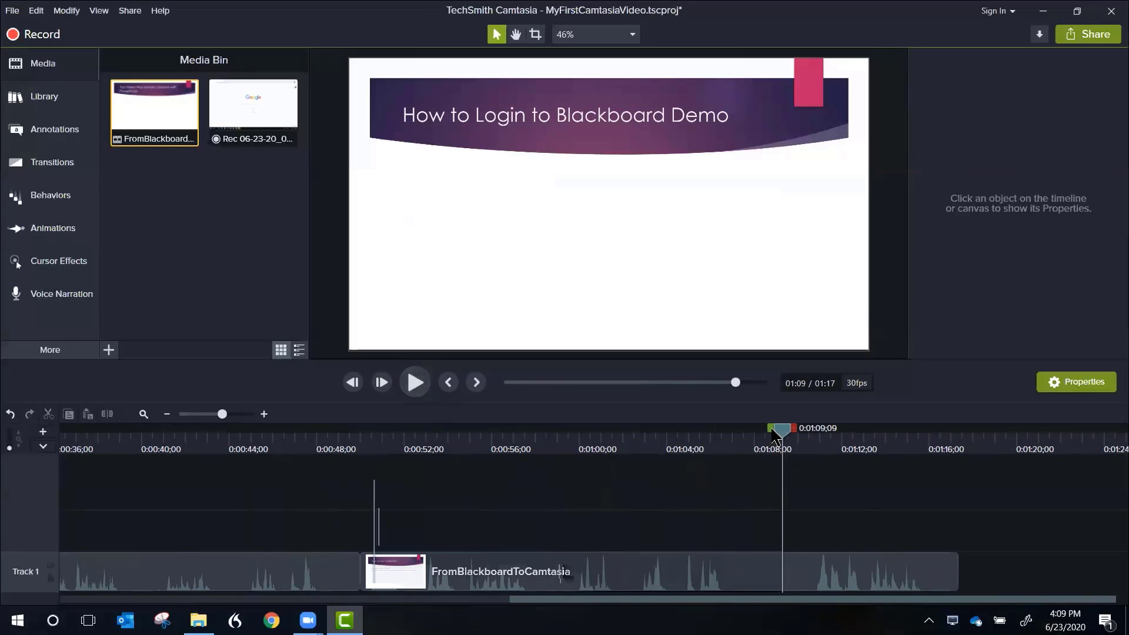
drag(772, 436, 529, 463)
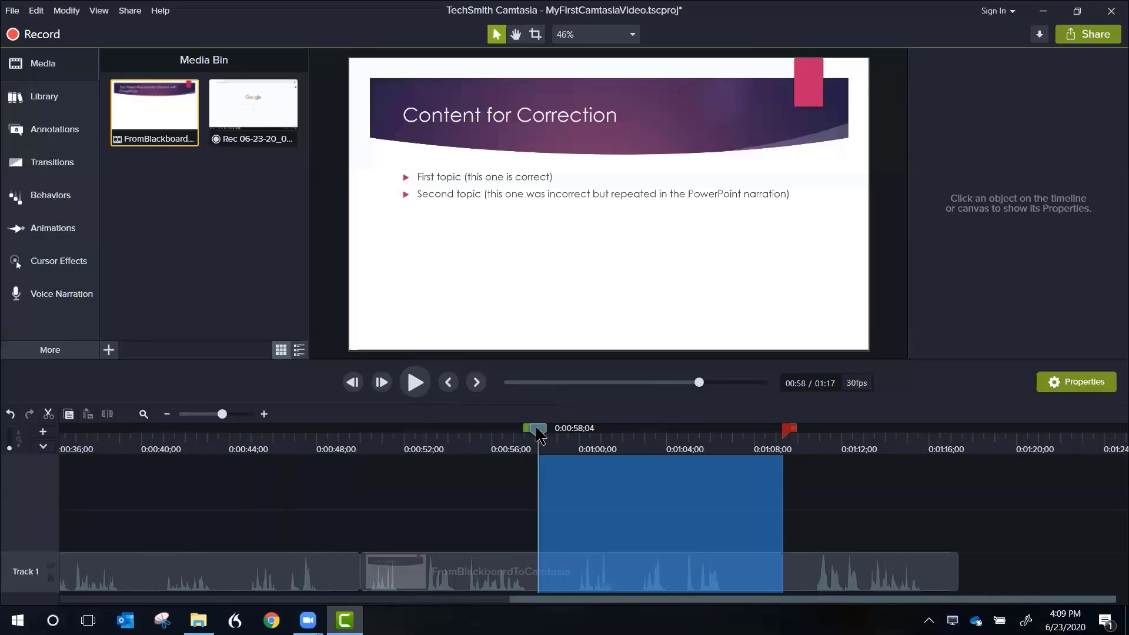
double_click(539, 434)
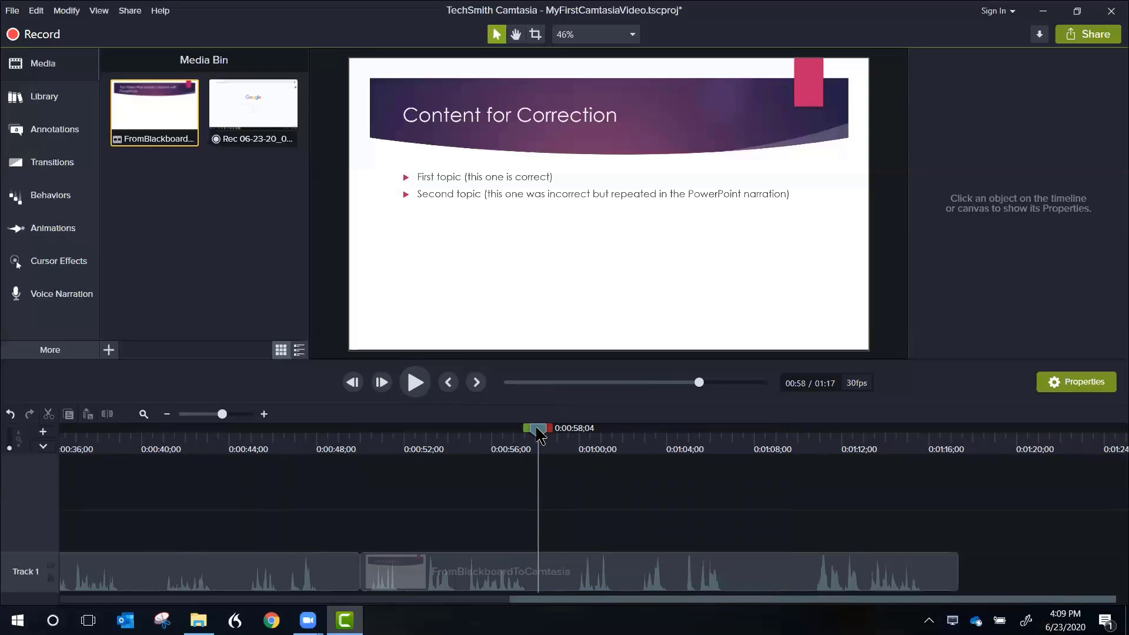
right_click(539, 434)
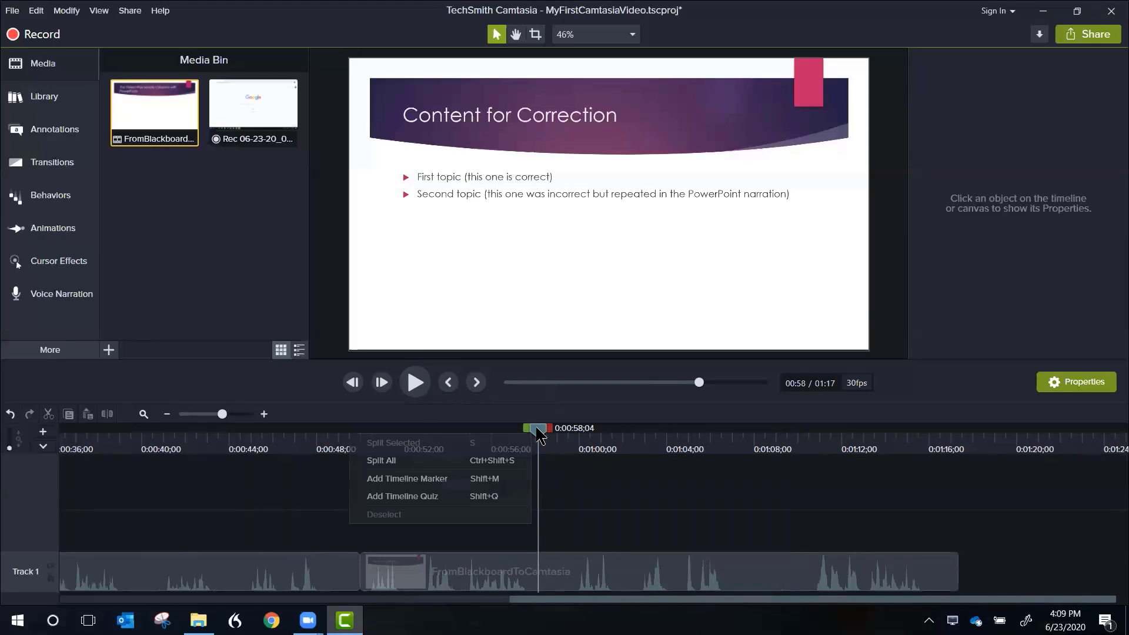
click(457, 467)
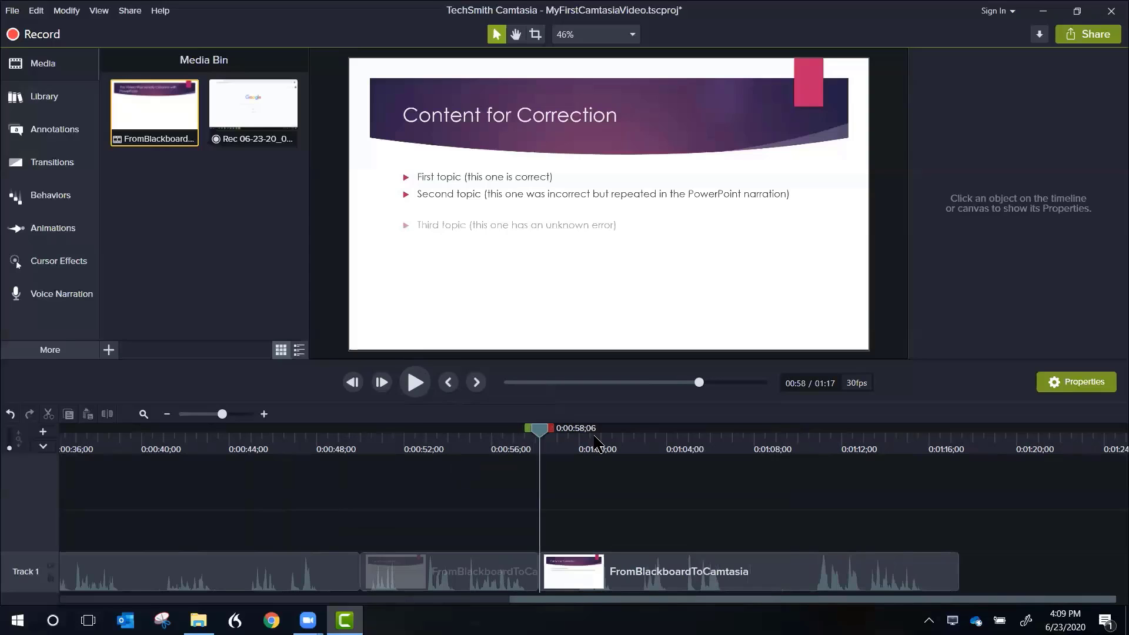
Step: Split all tracks at 0:01:09;15 on the How to Login to Blackboard Demo slide
drag(690, 466, 790, 462)
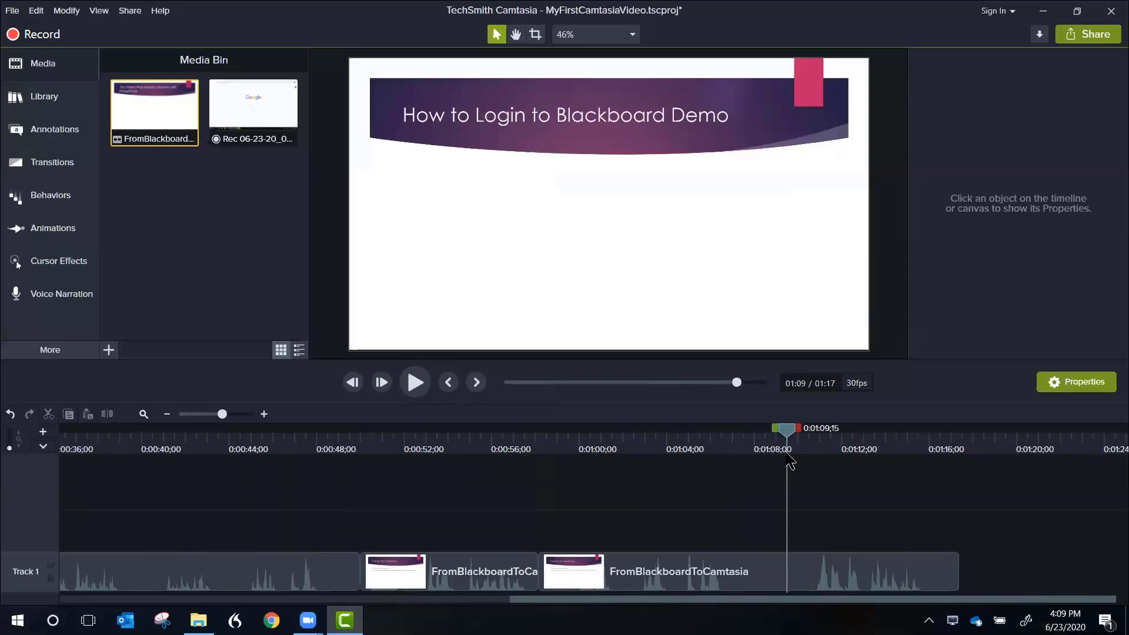
right_click(788, 435)
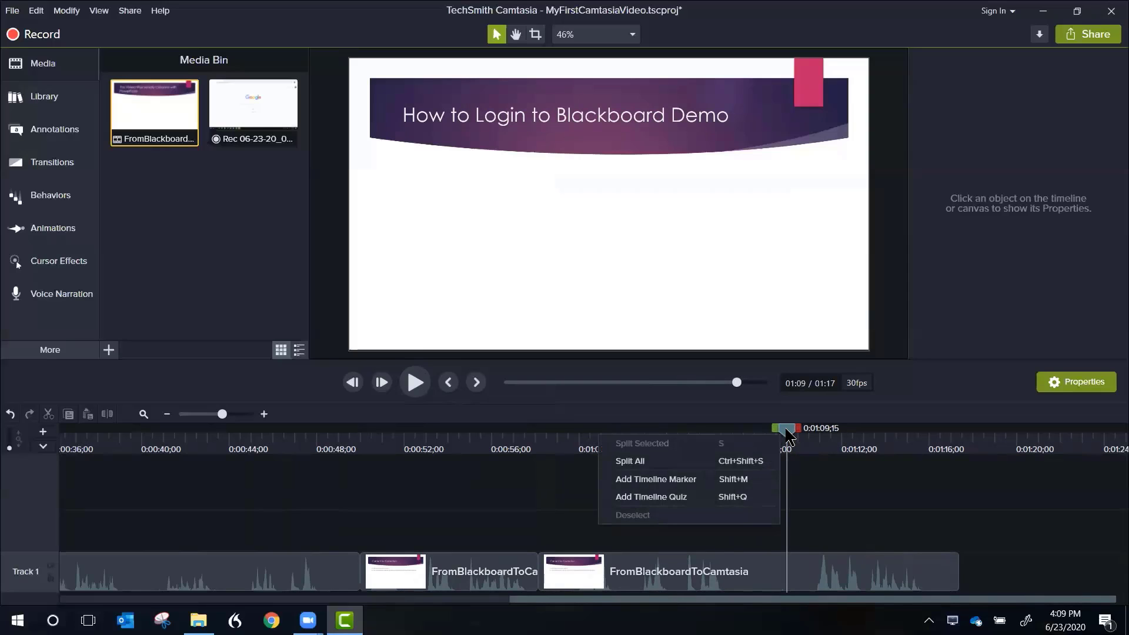
click(631, 463)
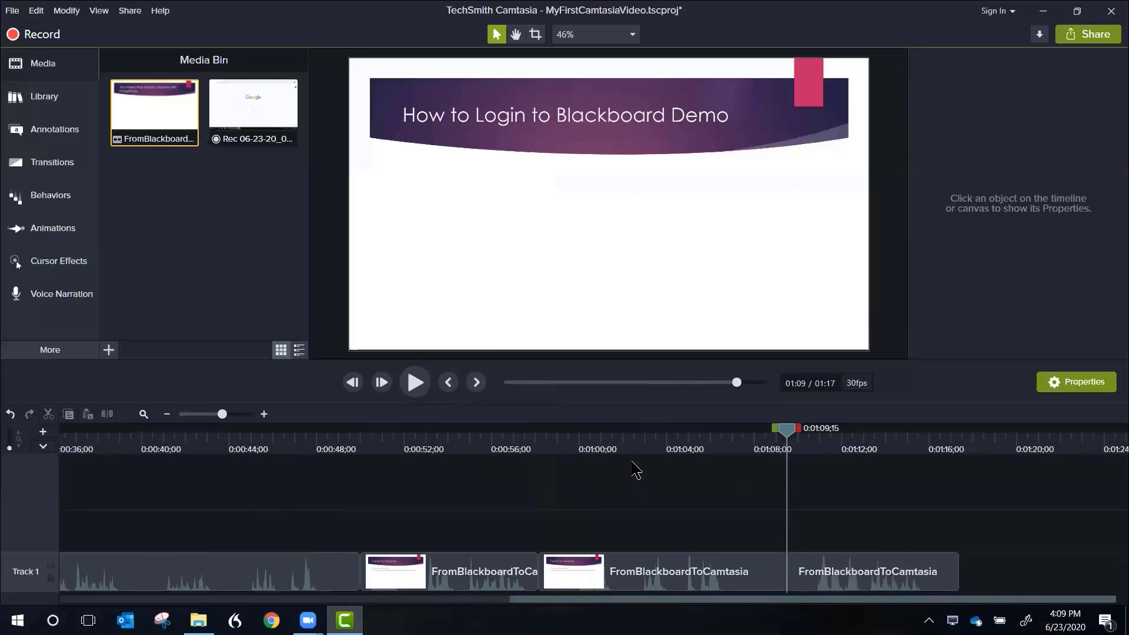
Step: Separate the audio and video of the third-topic segment and delete its audio from Track 2
click(656, 579)
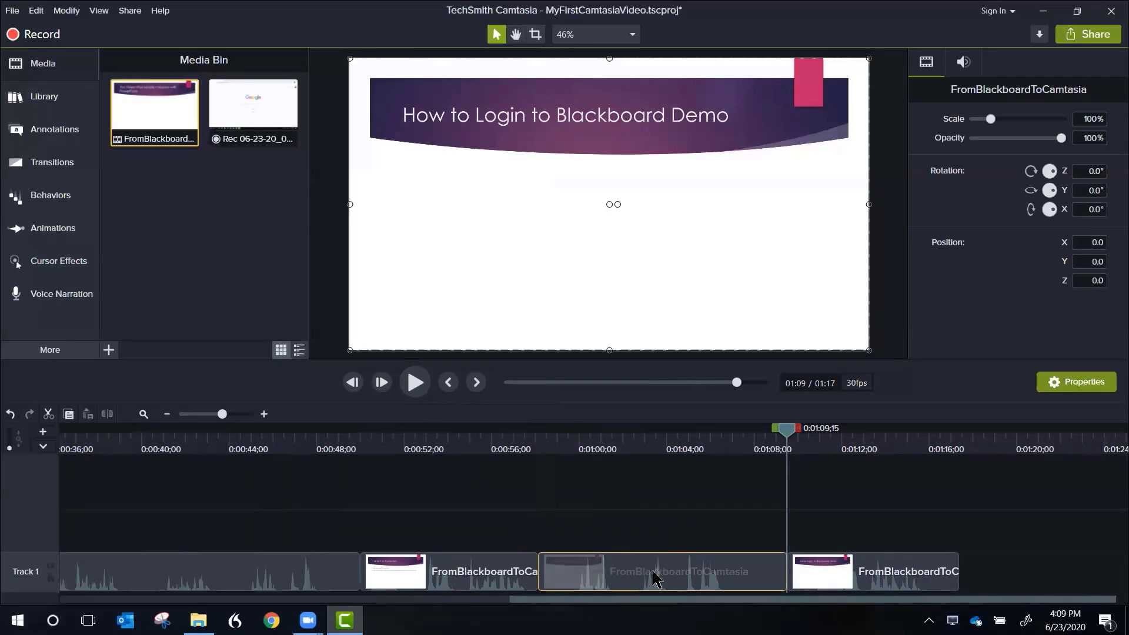
right_click(657, 579)
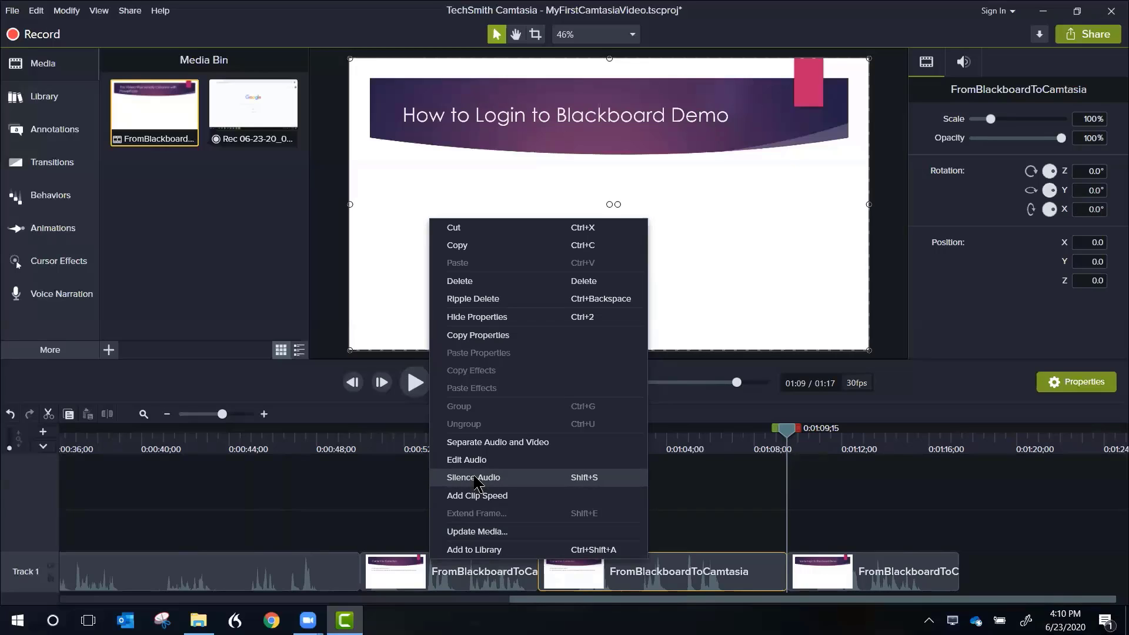
click(494, 442)
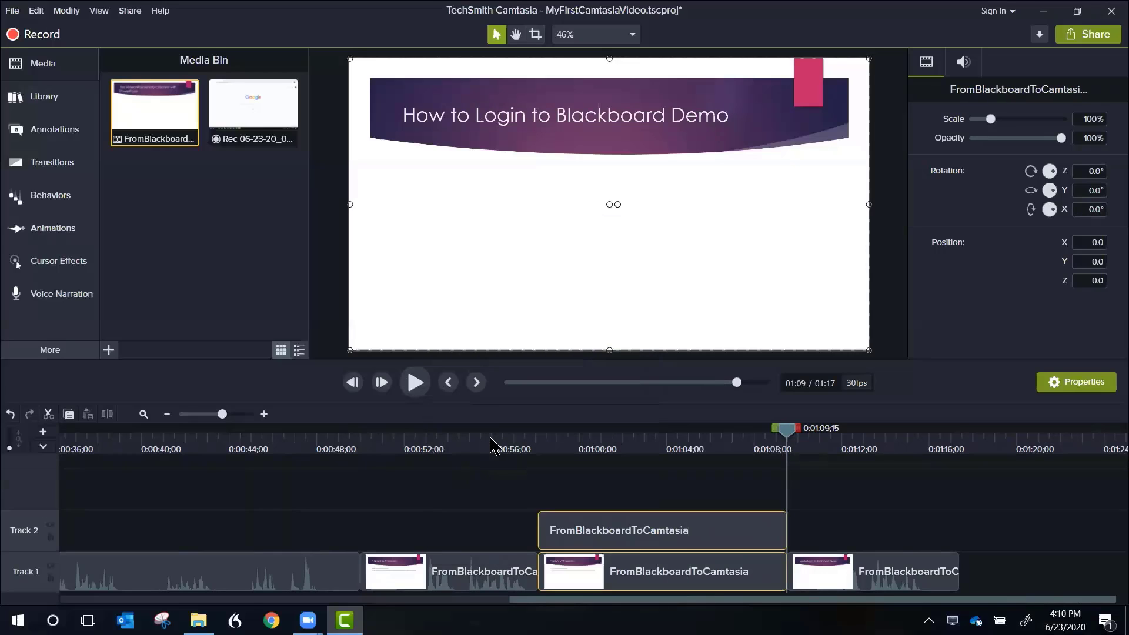
click(663, 577)
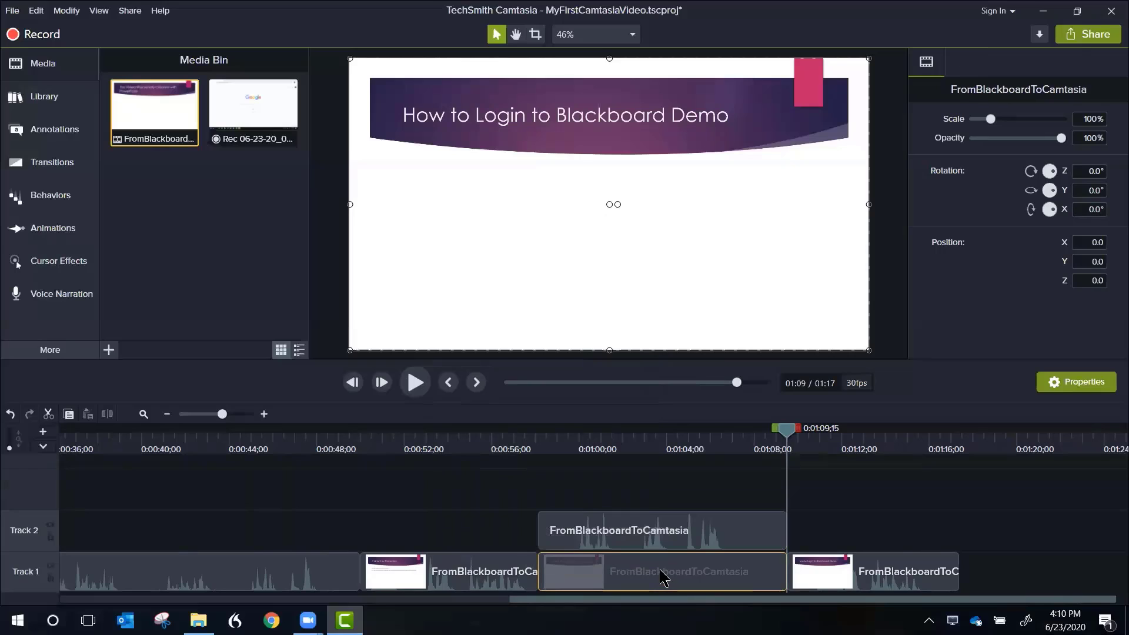
click(650, 534)
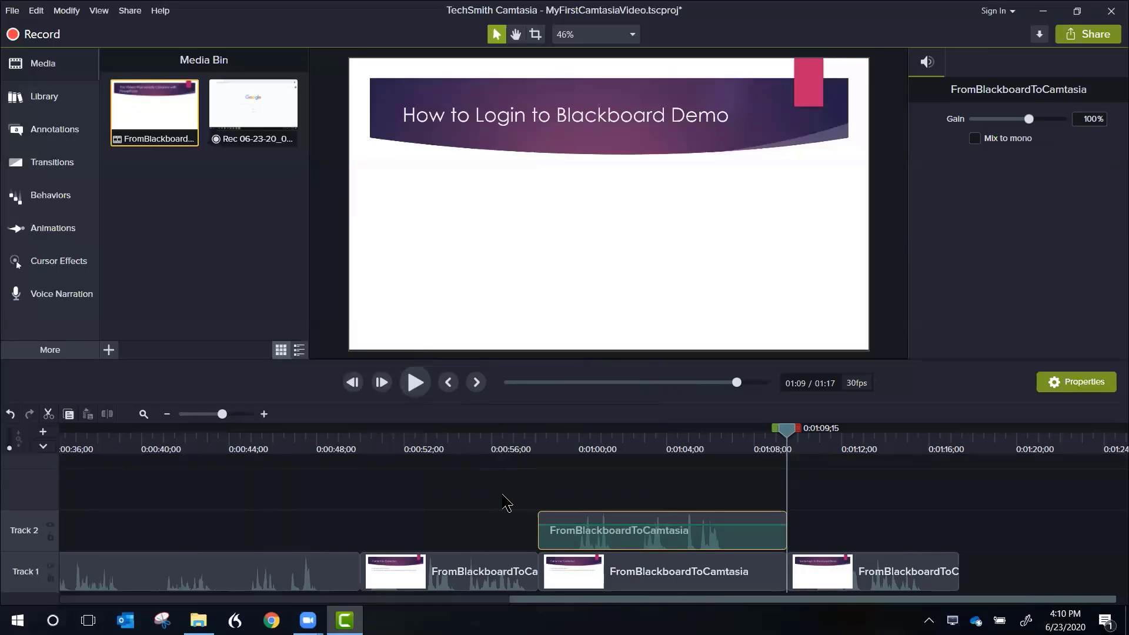
key(Delete)
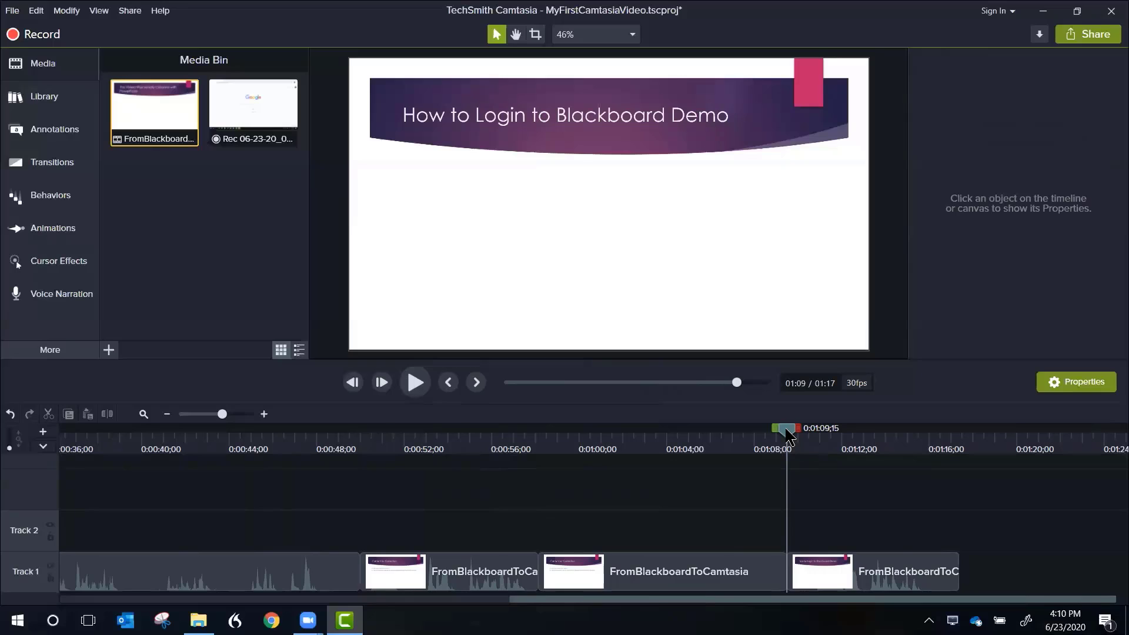
Step: Record a voice narration from 0:00:58;04, save it as Narration_MyFirstCamtasiaVideo 1.m4a, and play the result from 0:00:56;20
drag(786, 435, 539, 488)
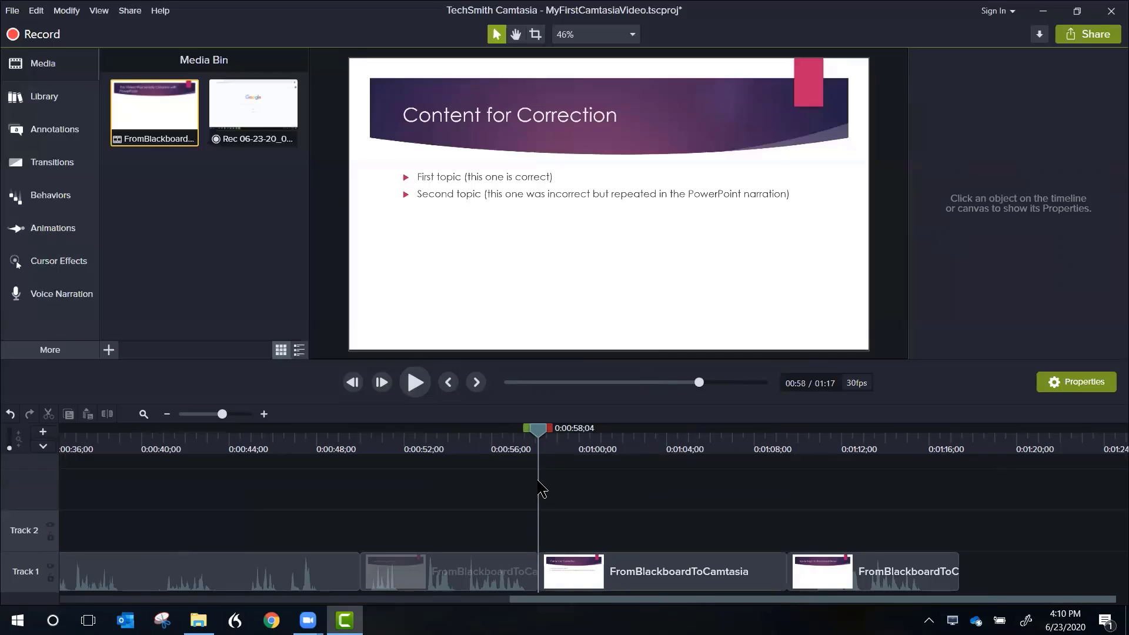
click(53, 294)
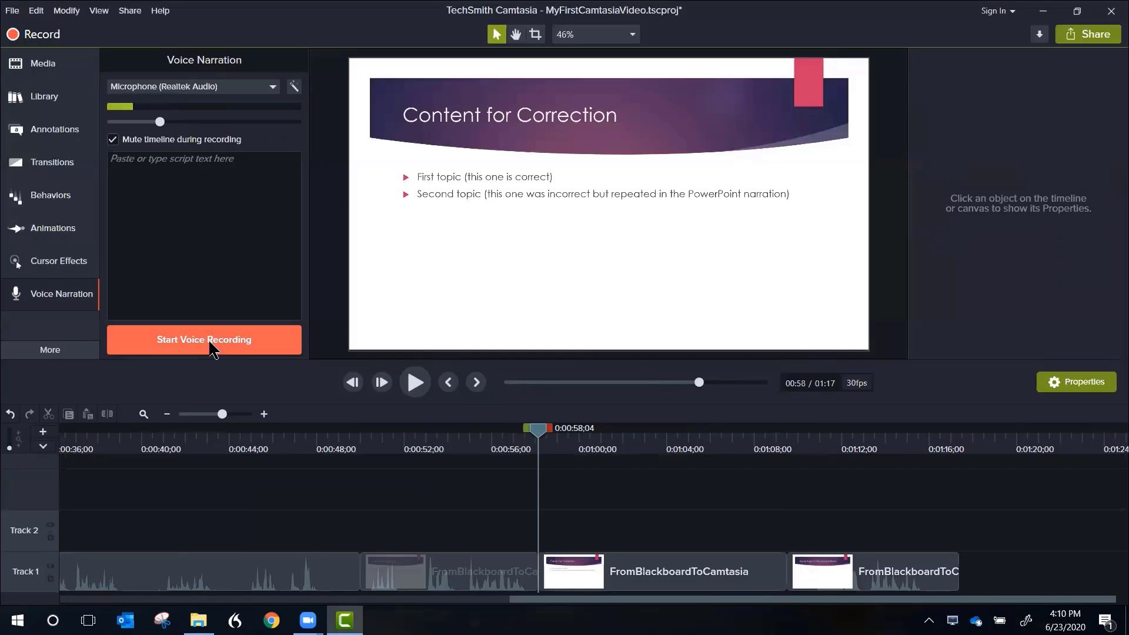
click(209, 341)
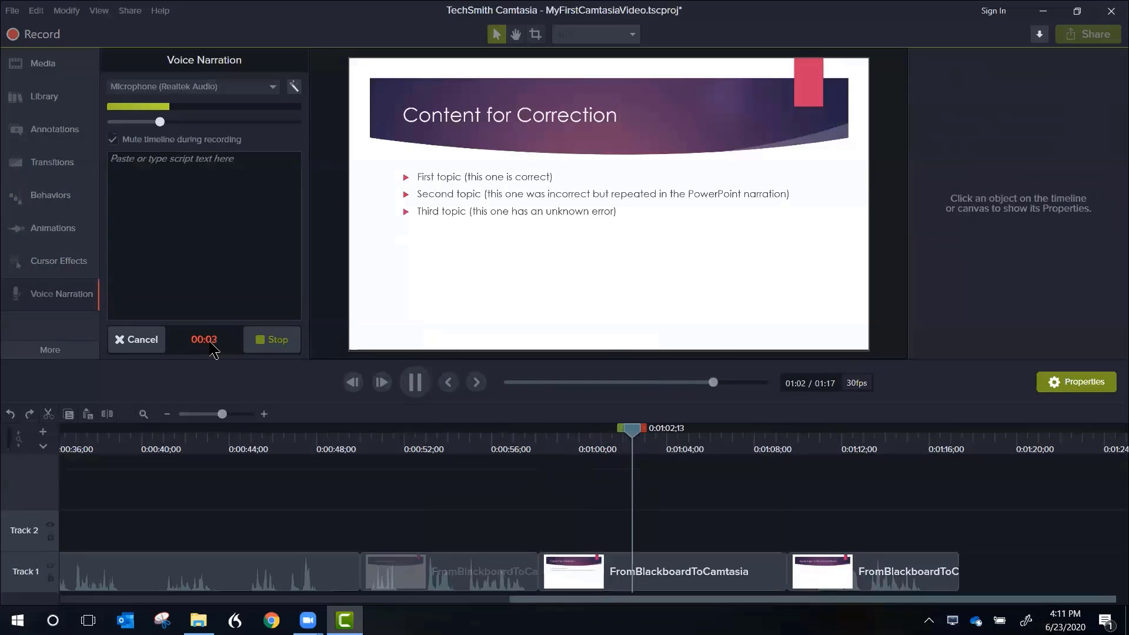
click(277, 340)
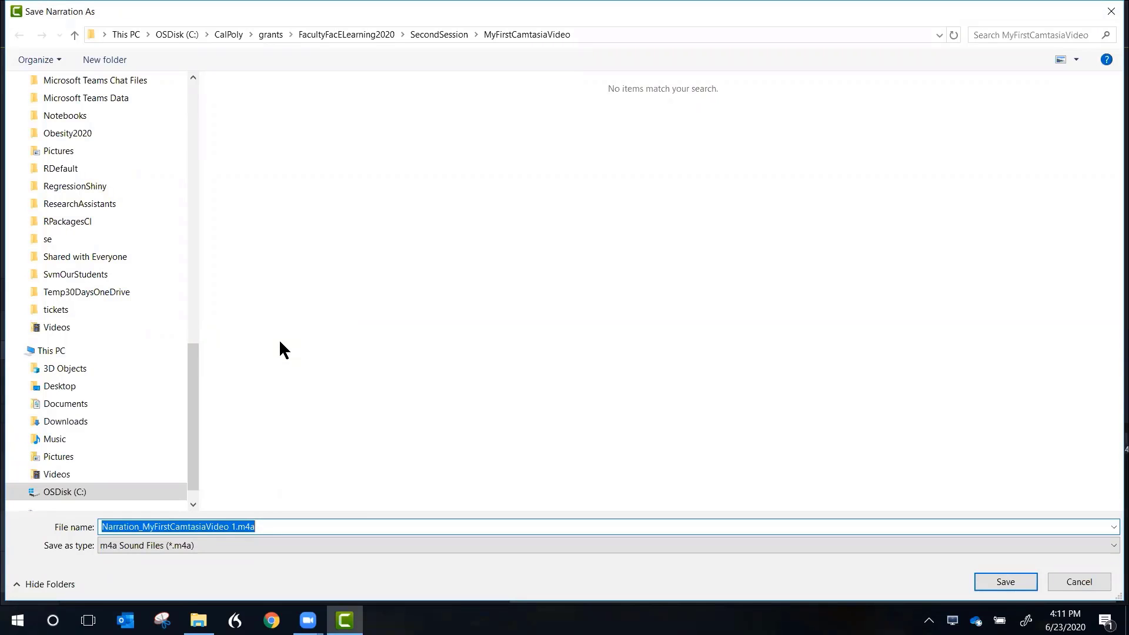
click(1004, 580)
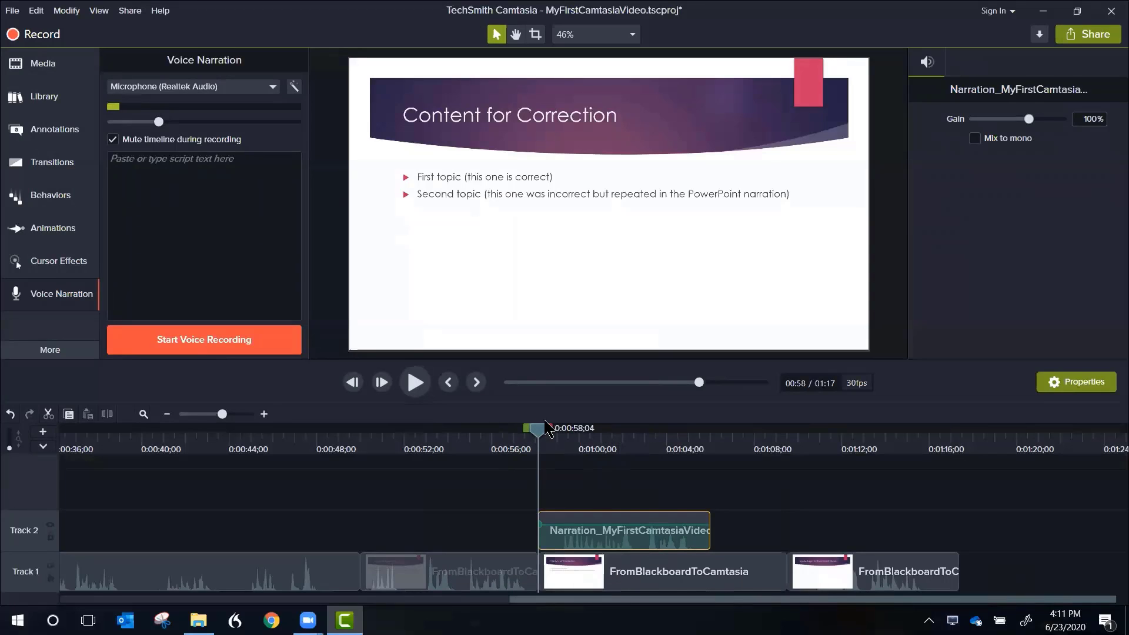
drag(539, 433, 506, 432)
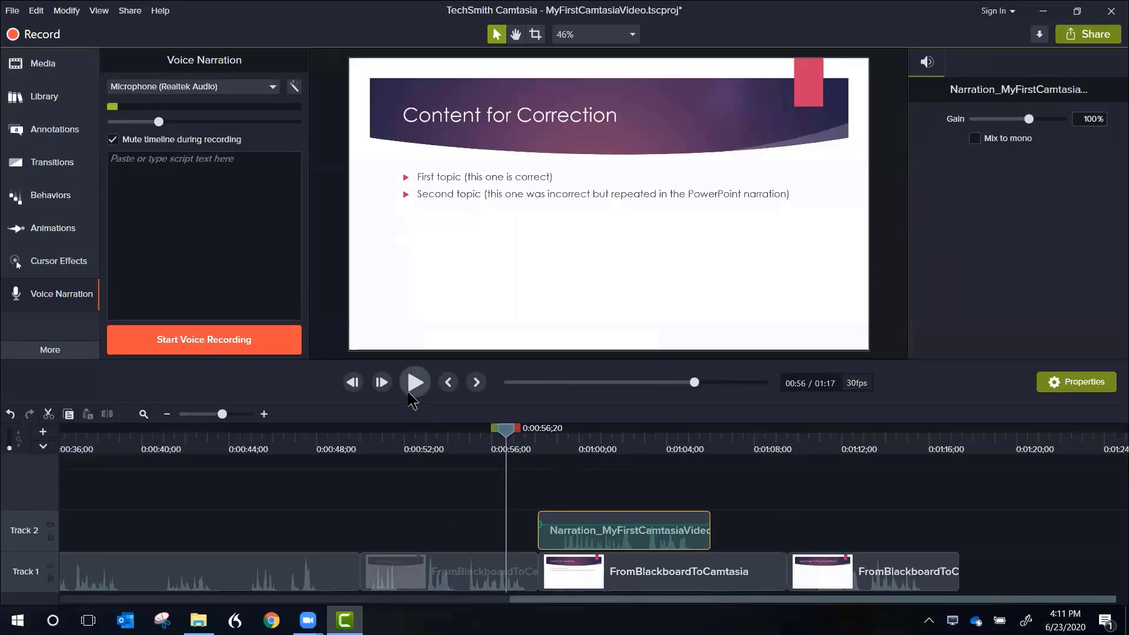
click(415, 383)
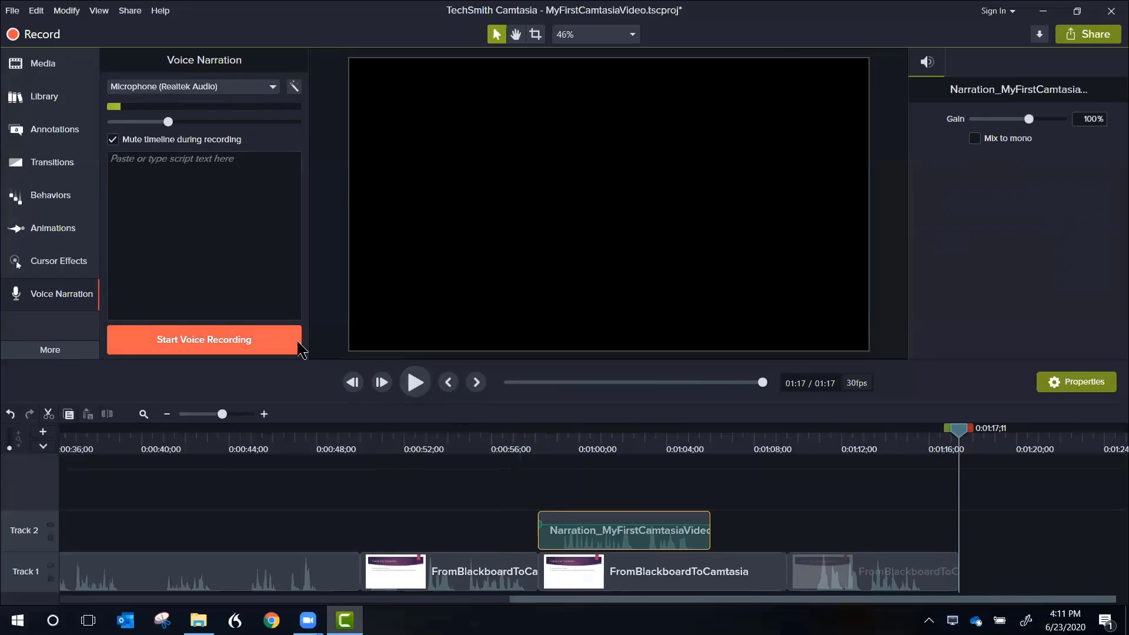
Step: Place the Rec 06-23-20 screen recording on Track 1 directly after the last clip, and move the playhead to 0:01:13;04
click(57, 67)
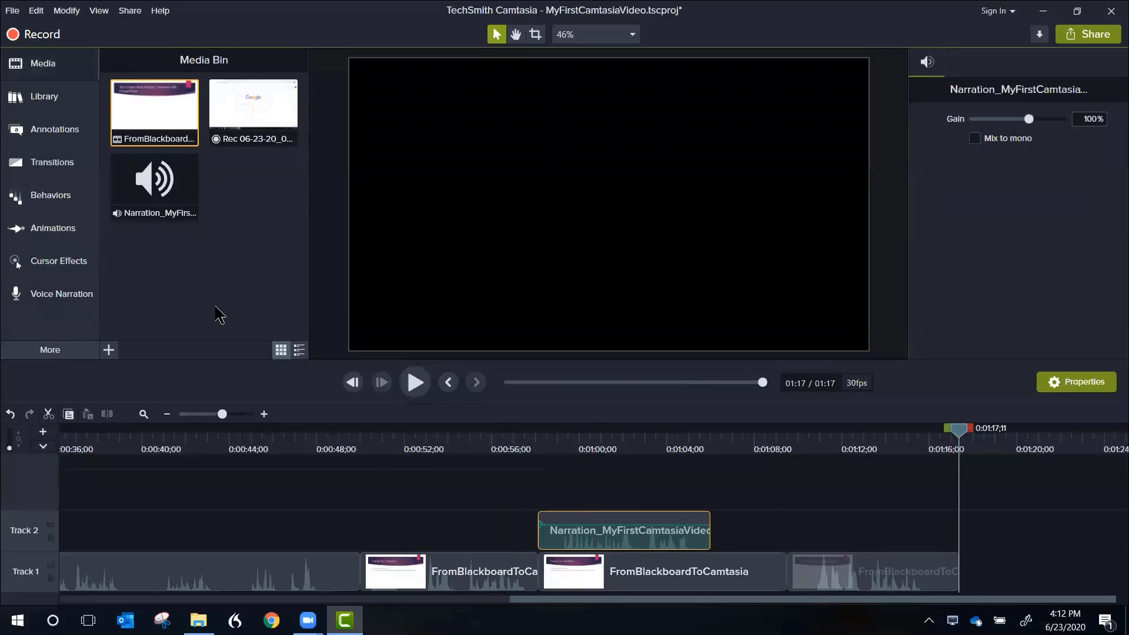
click(251, 113)
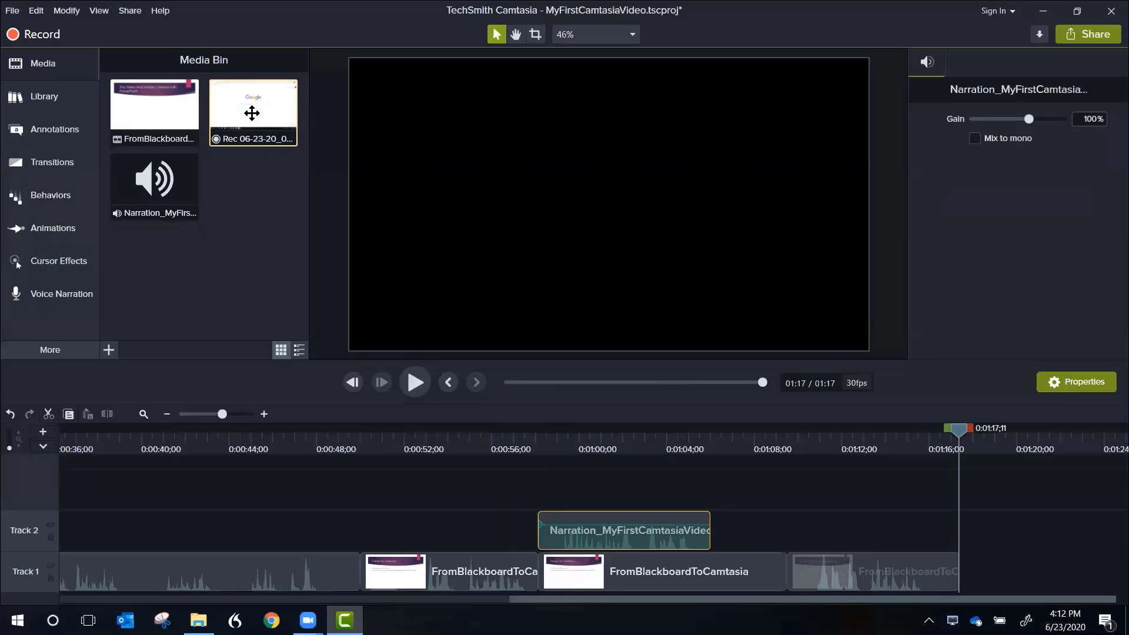
drag(251, 113, 969, 599)
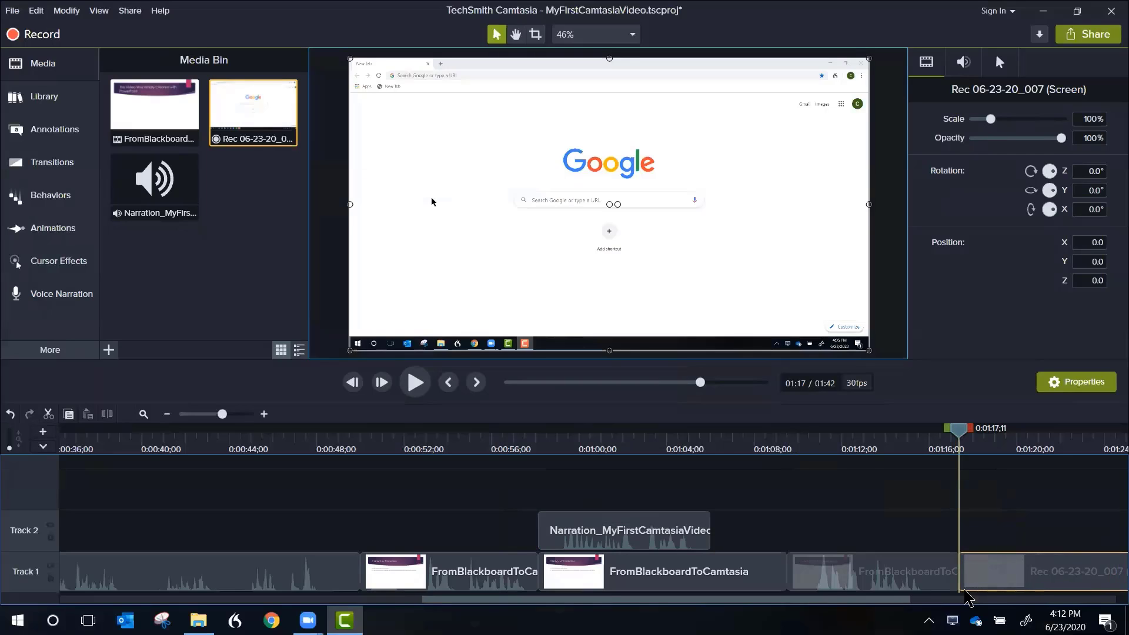
click(866, 449)
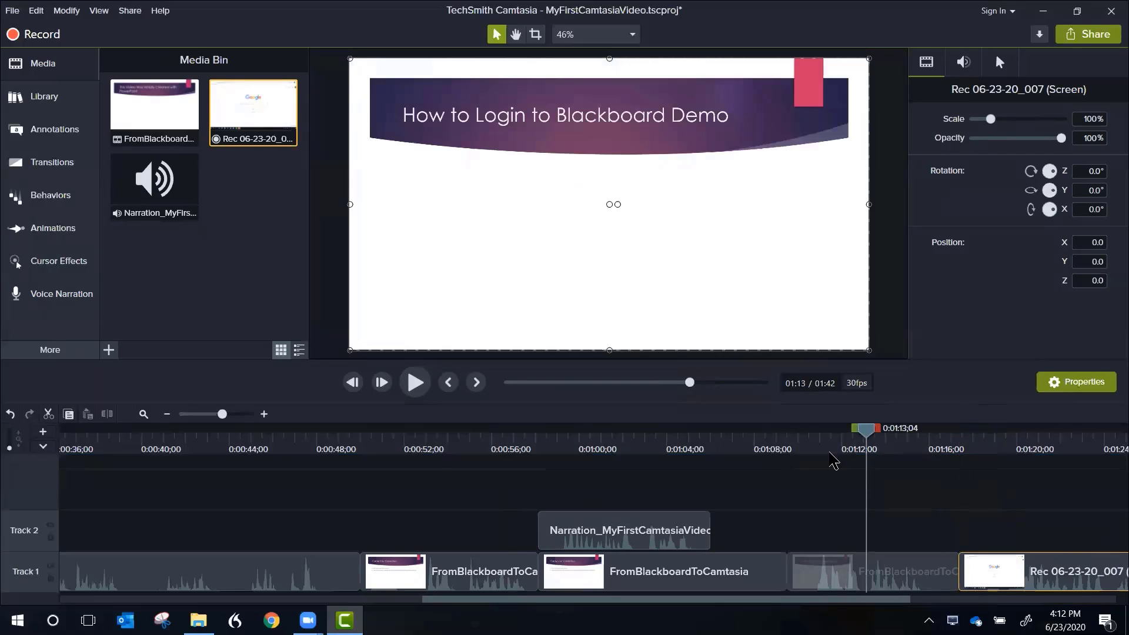
Step: Play the video from 0:01:13;04 across the join into the appended screen recording
click(415, 383)
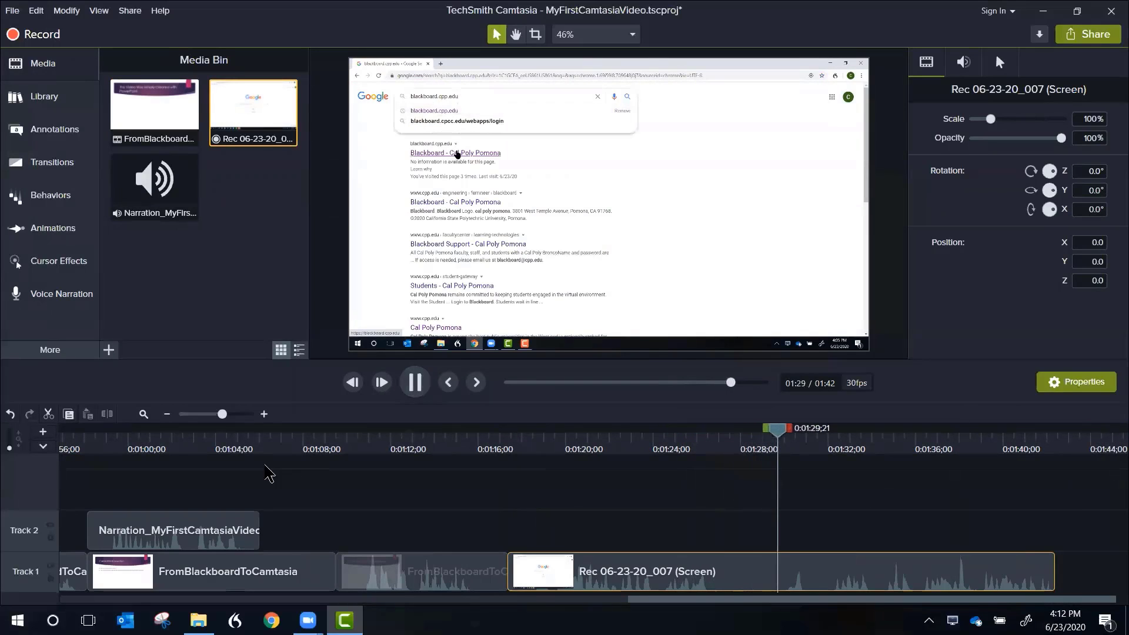
click(415, 383)
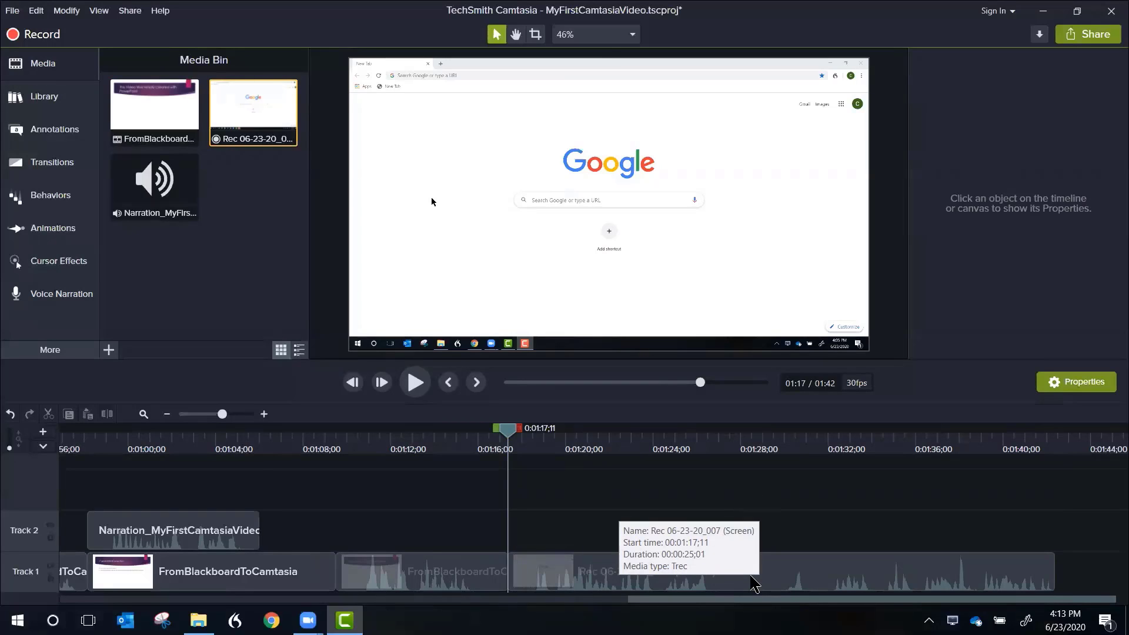
Step: Separate the audio and video of the Rec 06-23-20_007 clip and slightly lower the volume of its audio on Track 2
right_click(751, 578)
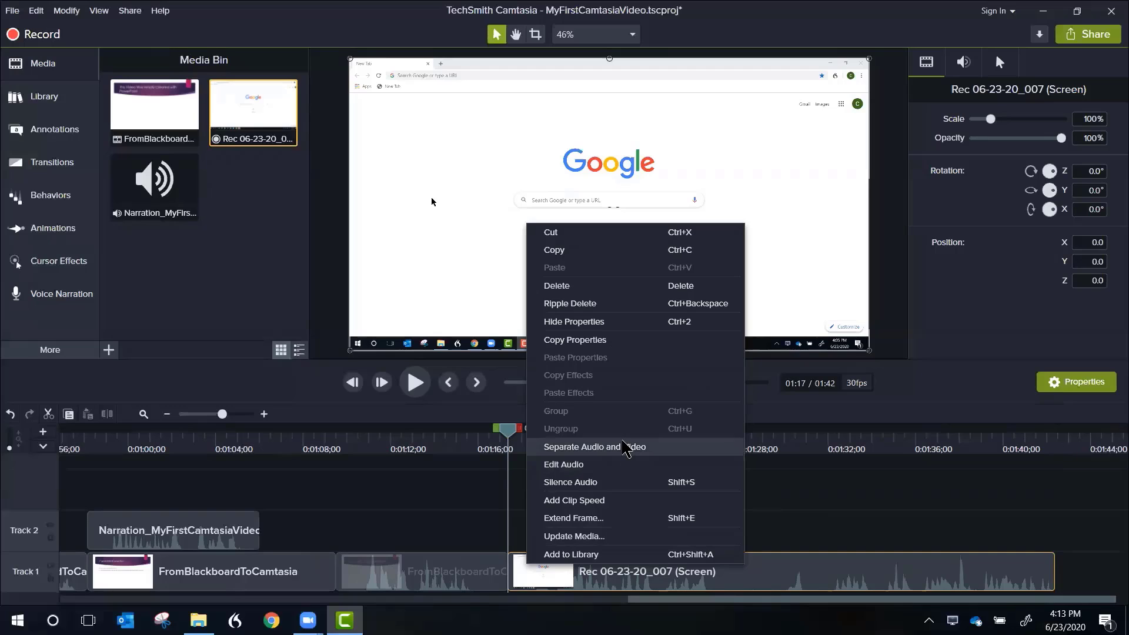
click(625, 448)
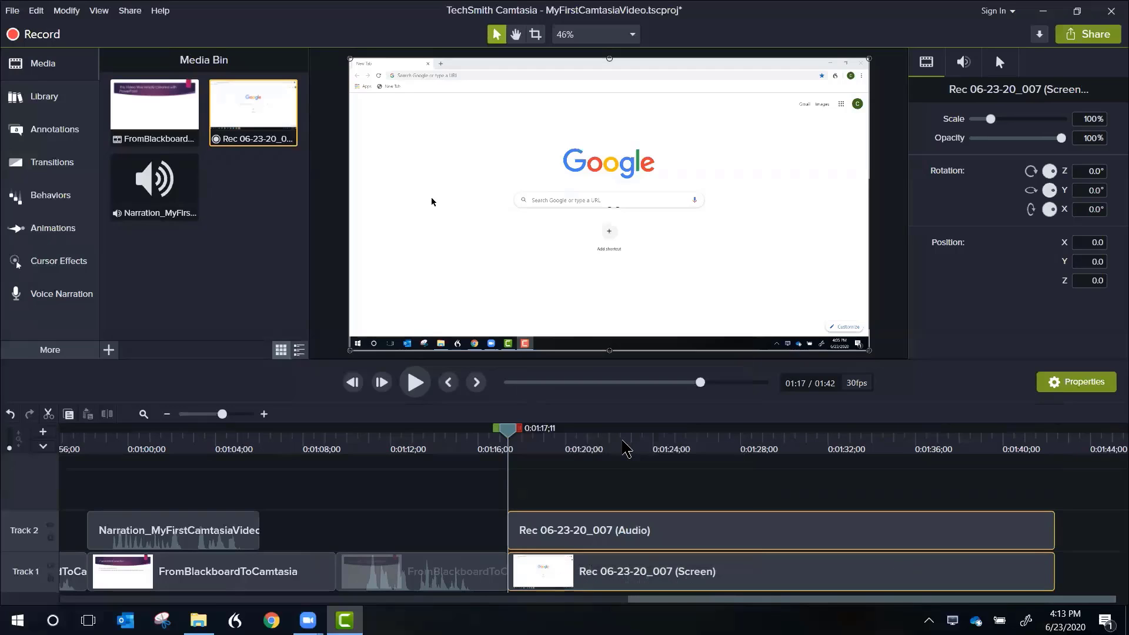
click(690, 532)
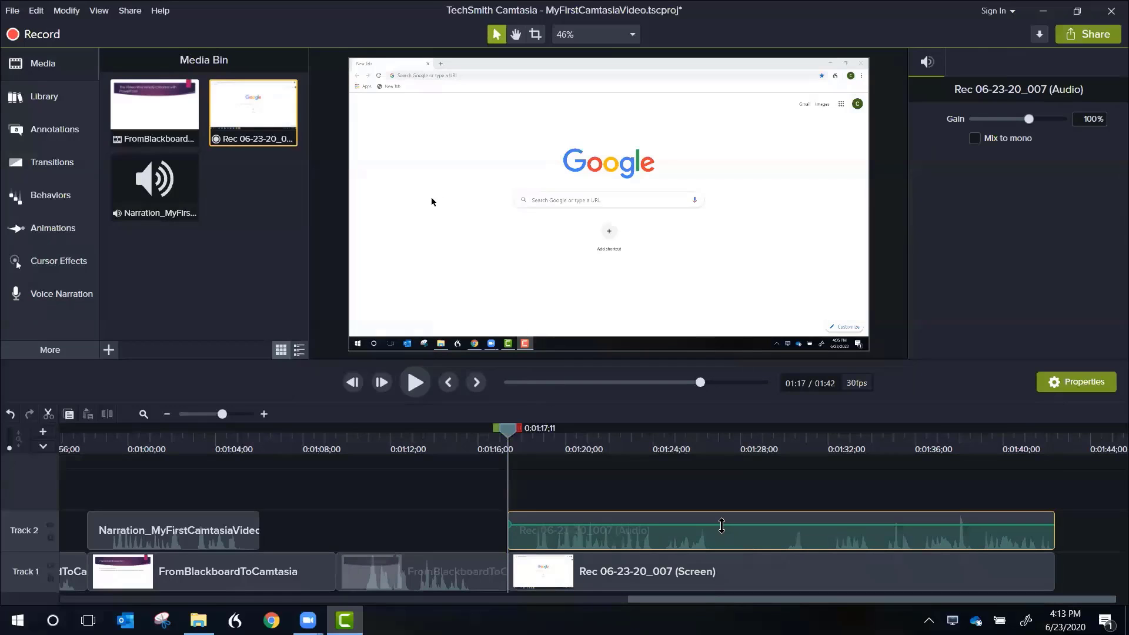
drag(721, 525, 721, 529)
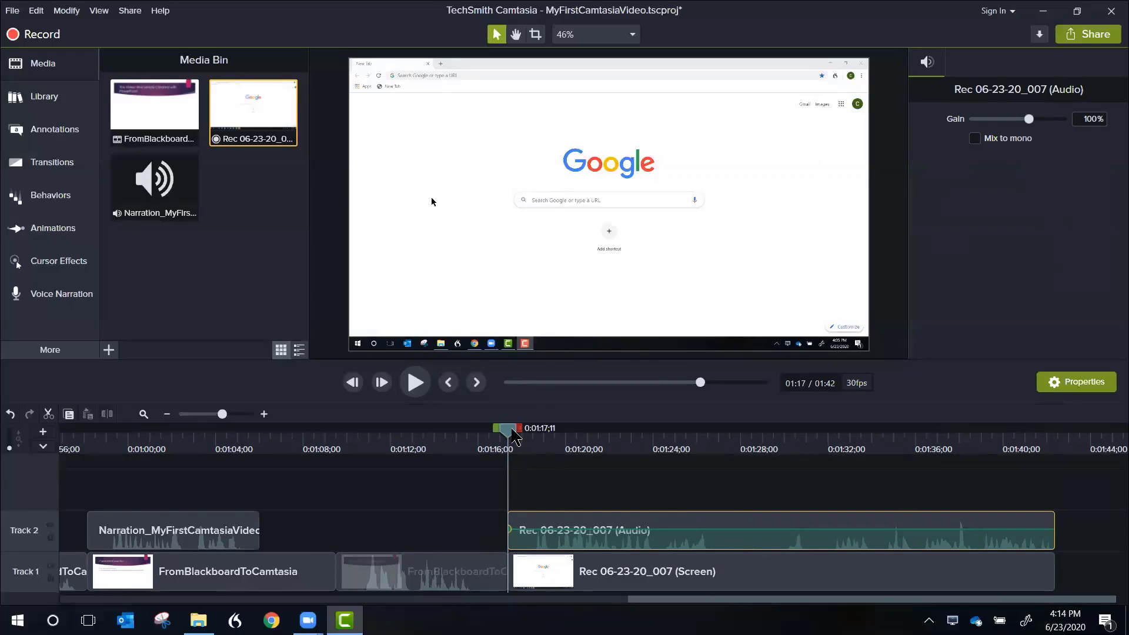
Step: Play the adjusted audio from 0:01:15;24 and save the project
drag(513, 437, 475, 436)
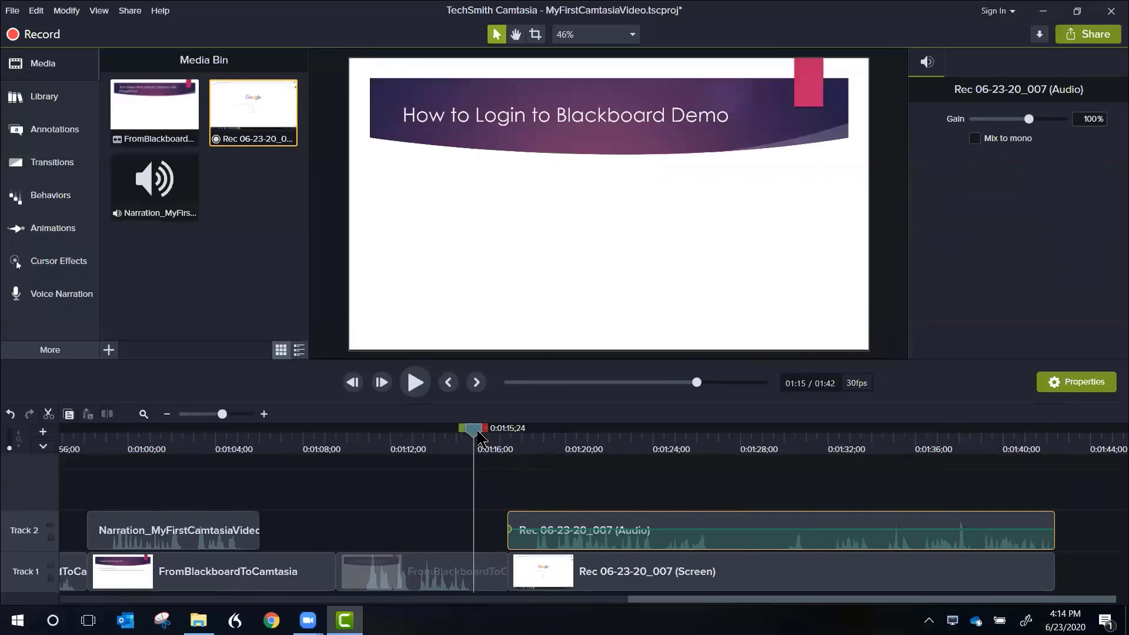
click(415, 382)
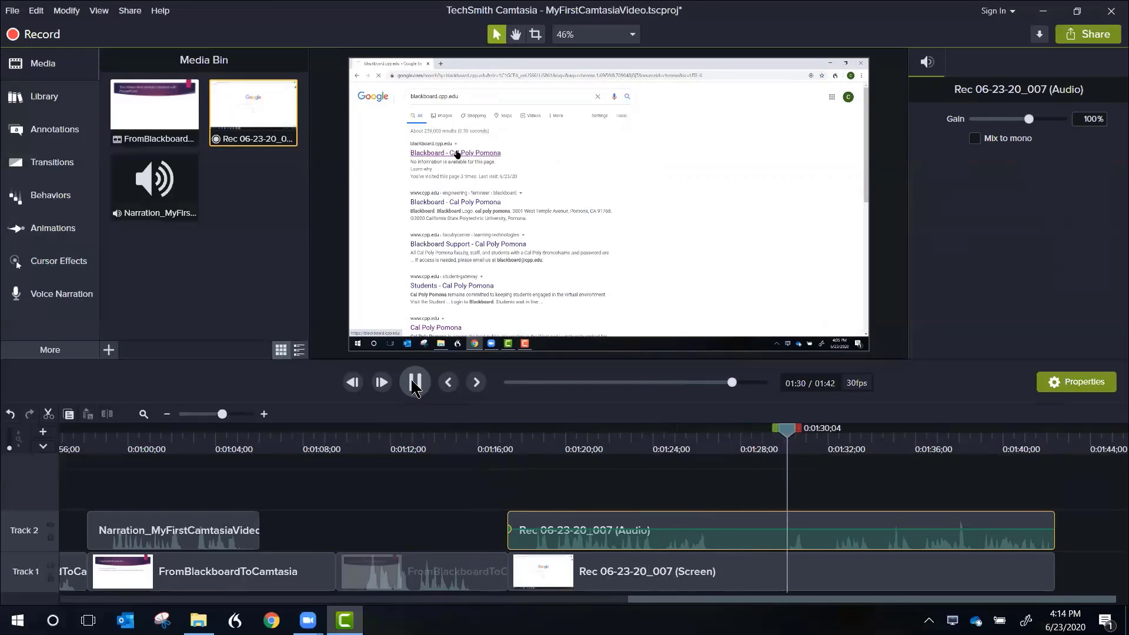
click(415, 383)
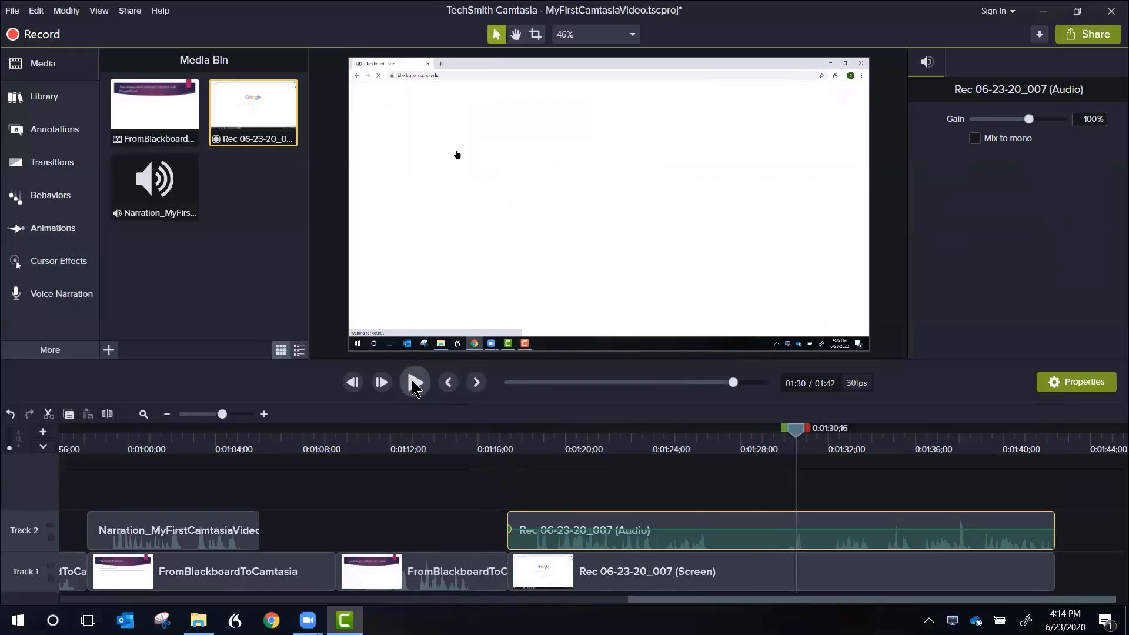
click(12, 12)
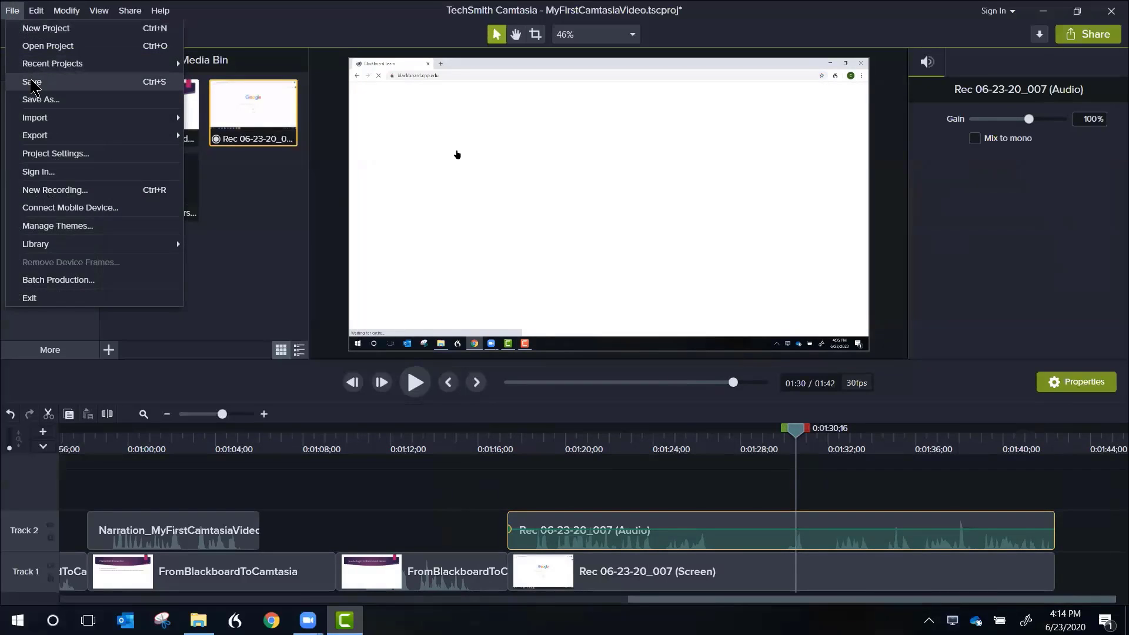
click(31, 82)
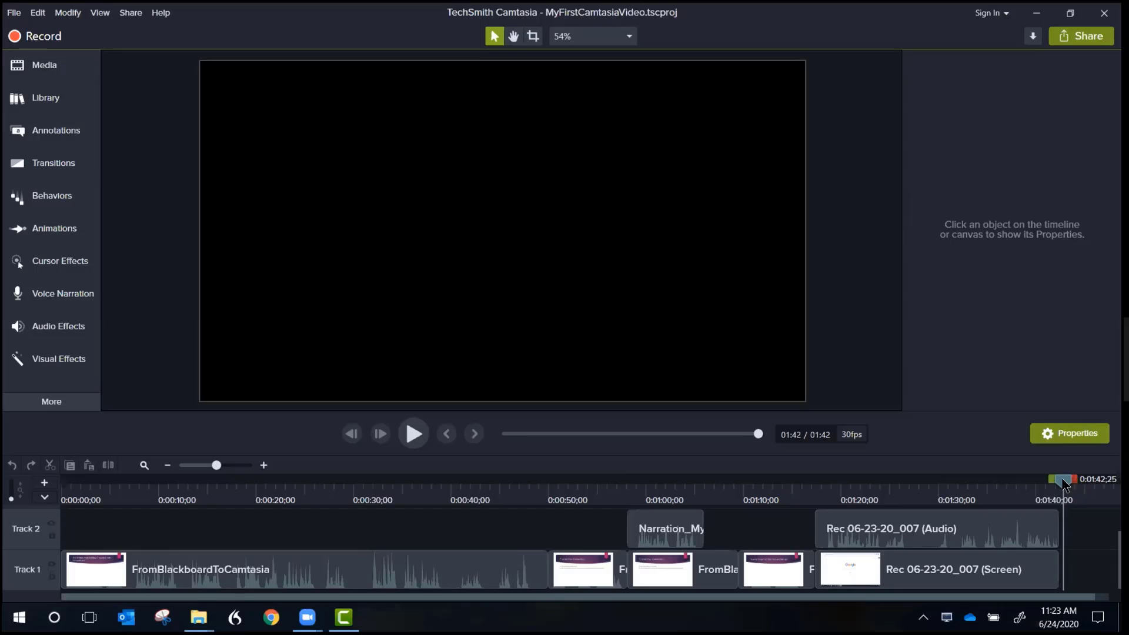
Step: Select the timeline range from 0:00:00;00 to 0:00:13;12 and insert empty time there on all tracks
drag(1060, 477, 666, 470)
key(ctrl+Home)
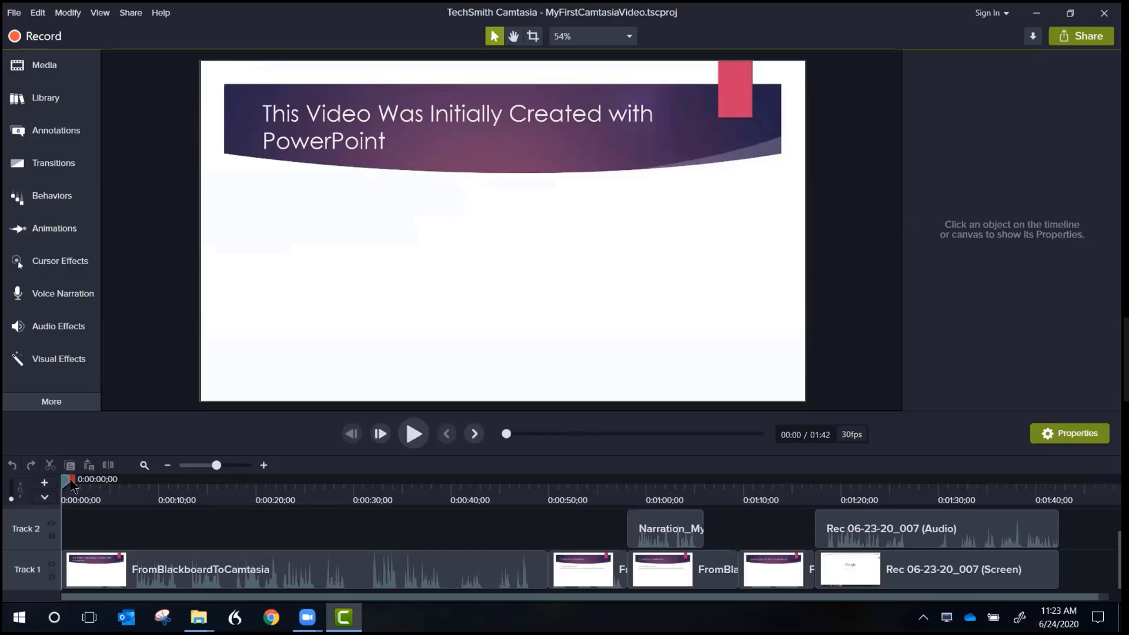
drag(71, 480, 201, 485)
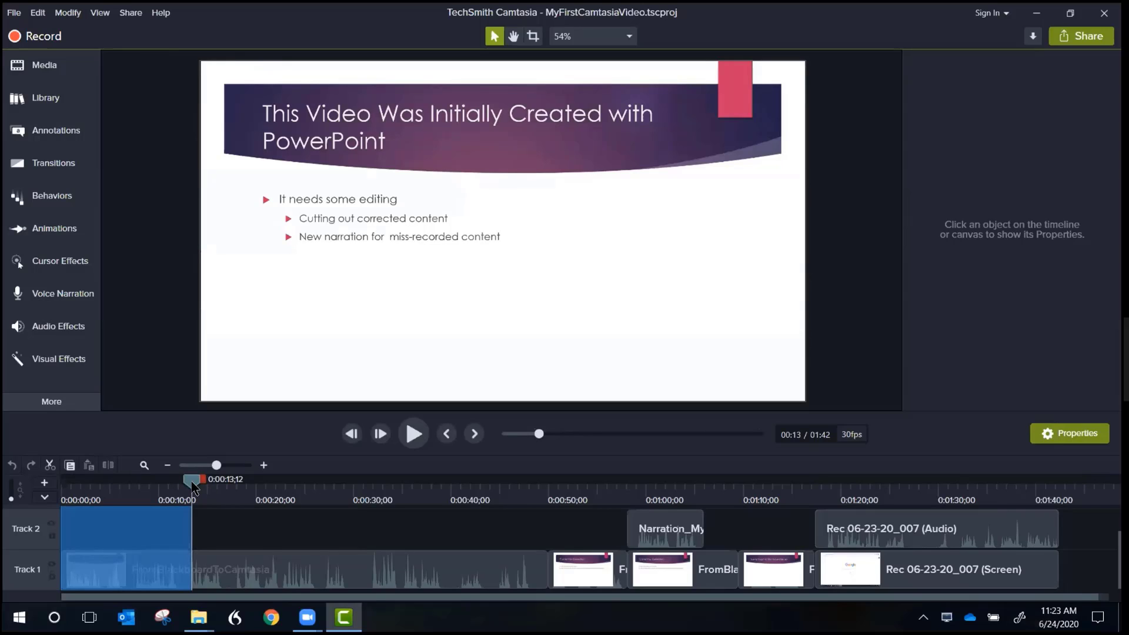
right_click(141, 528)
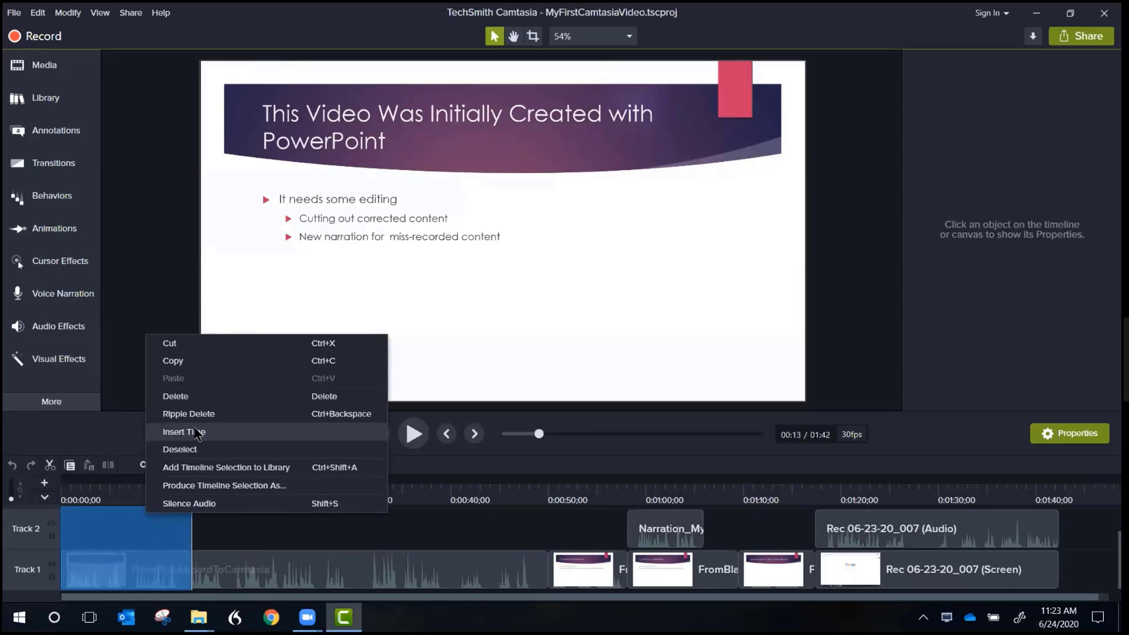
click(198, 433)
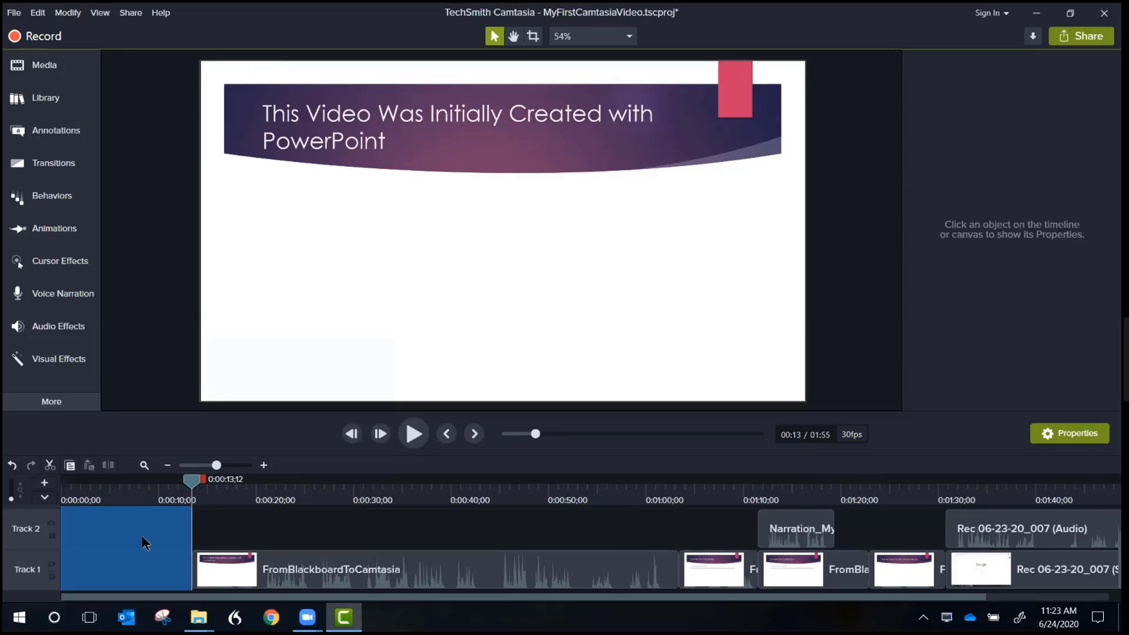
Step: Return the playhead to the start and preview the linewipe intro from the Camtasia 2019 library's Intros folder
drag(191, 485, 63, 486)
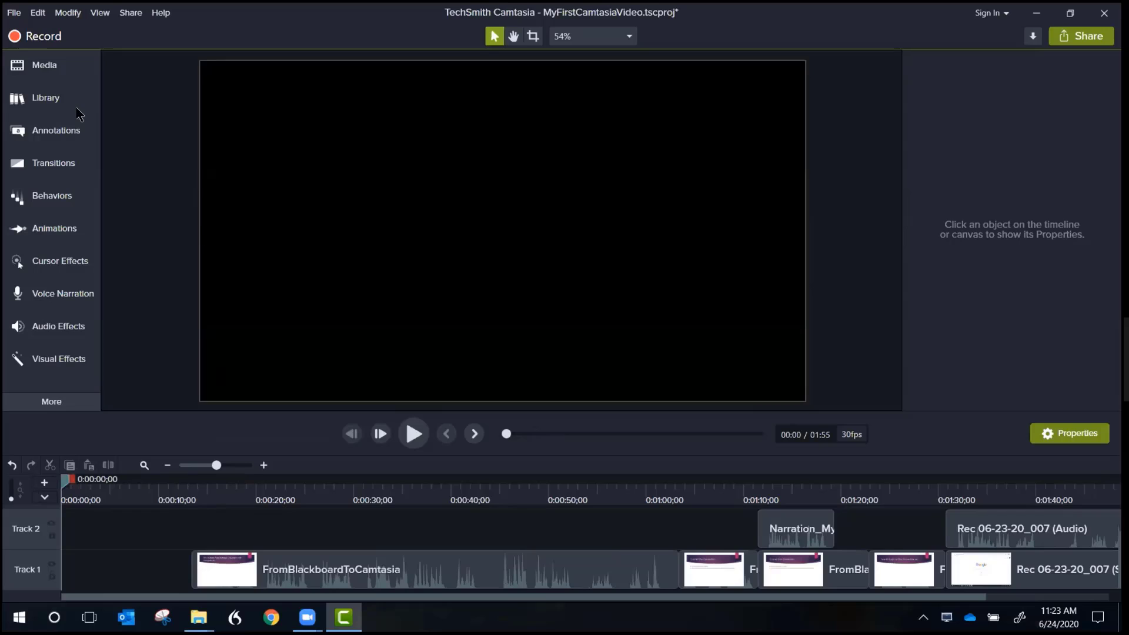
click(47, 101)
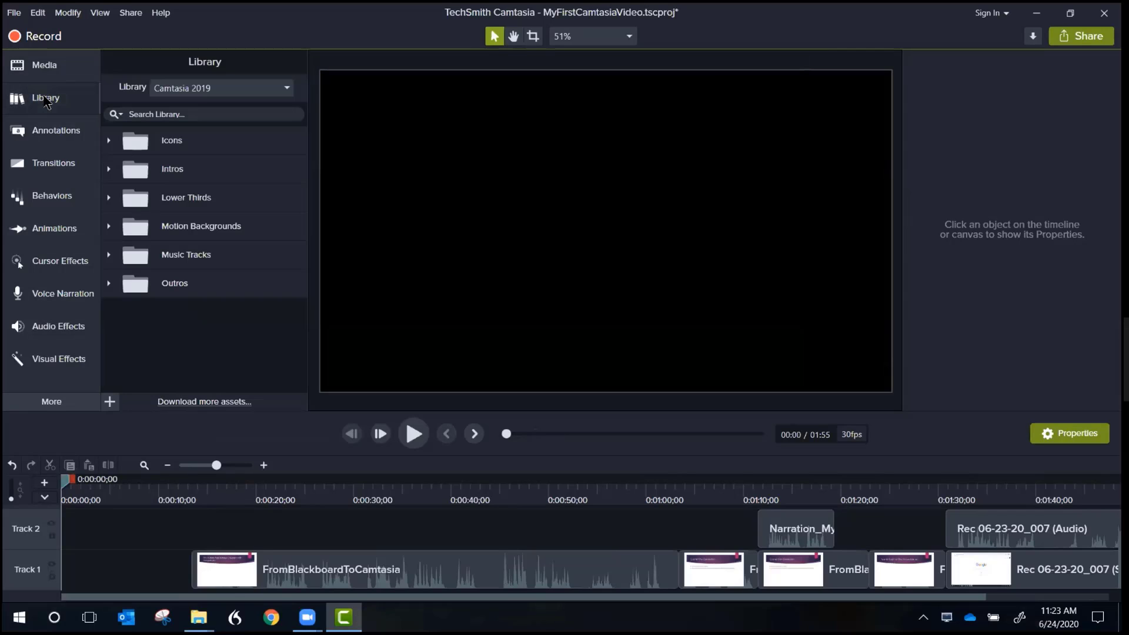
click(171, 175)
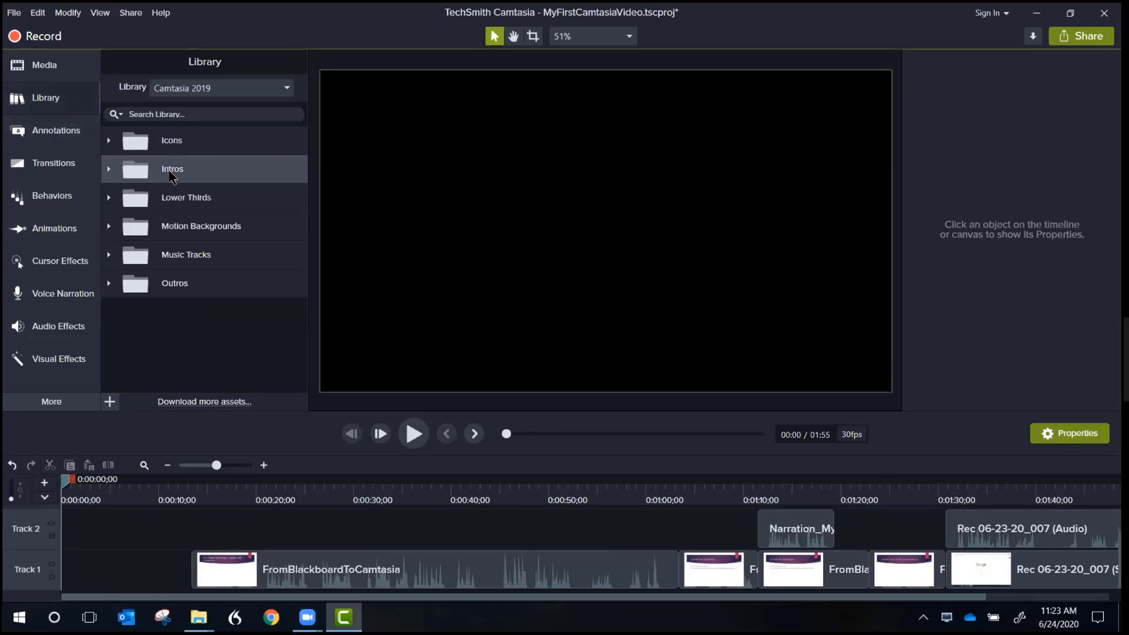
click(109, 170)
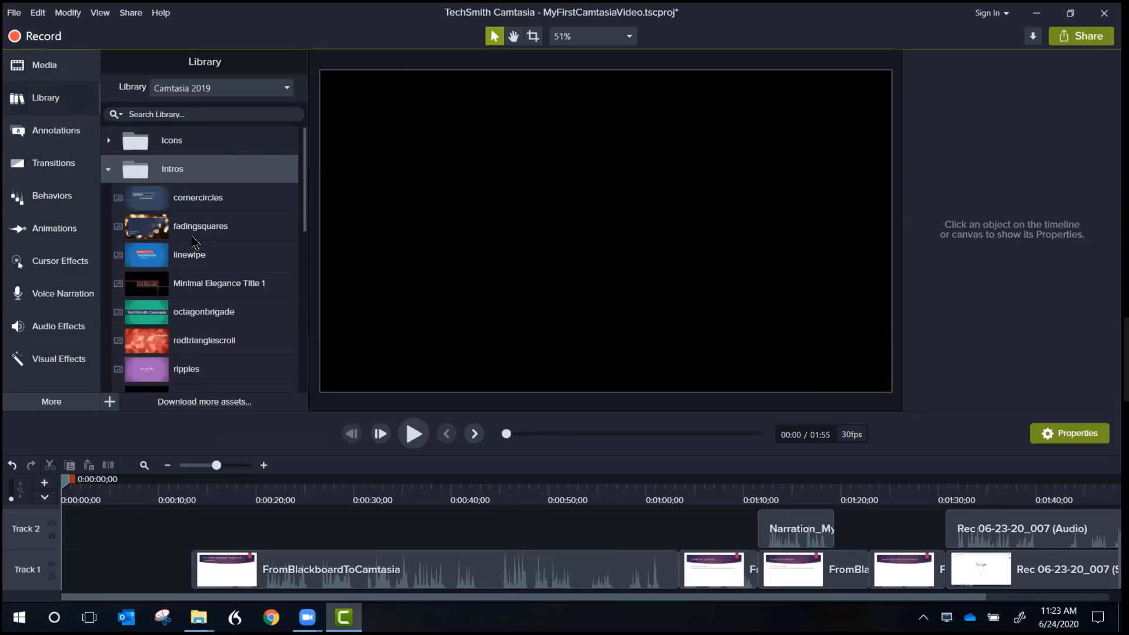
double_click(189, 254)
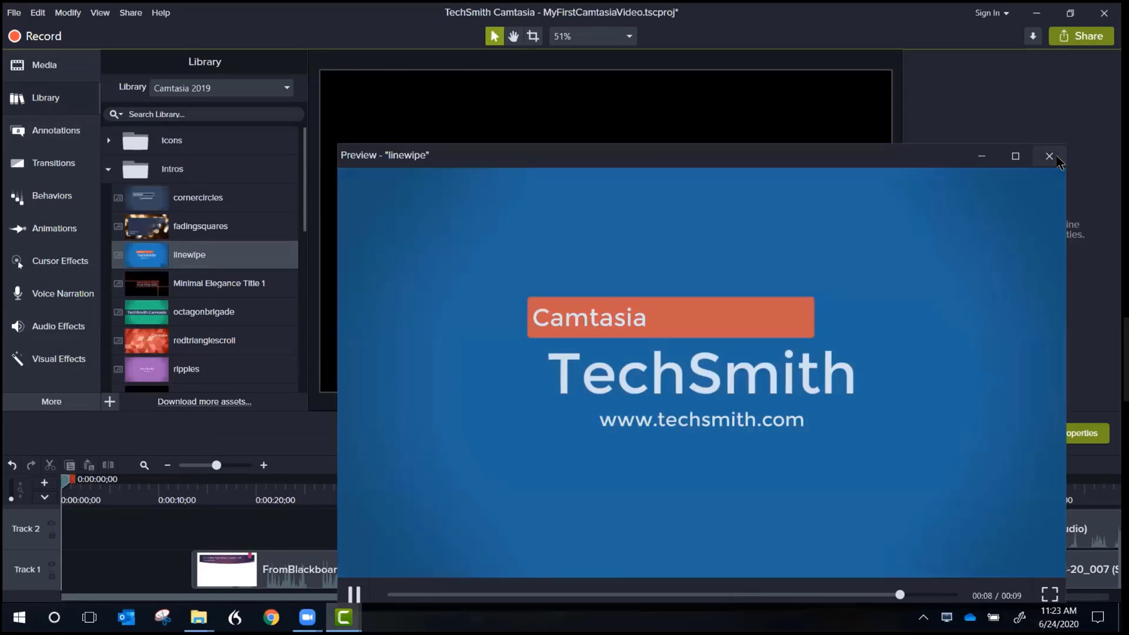
click(1056, 162)
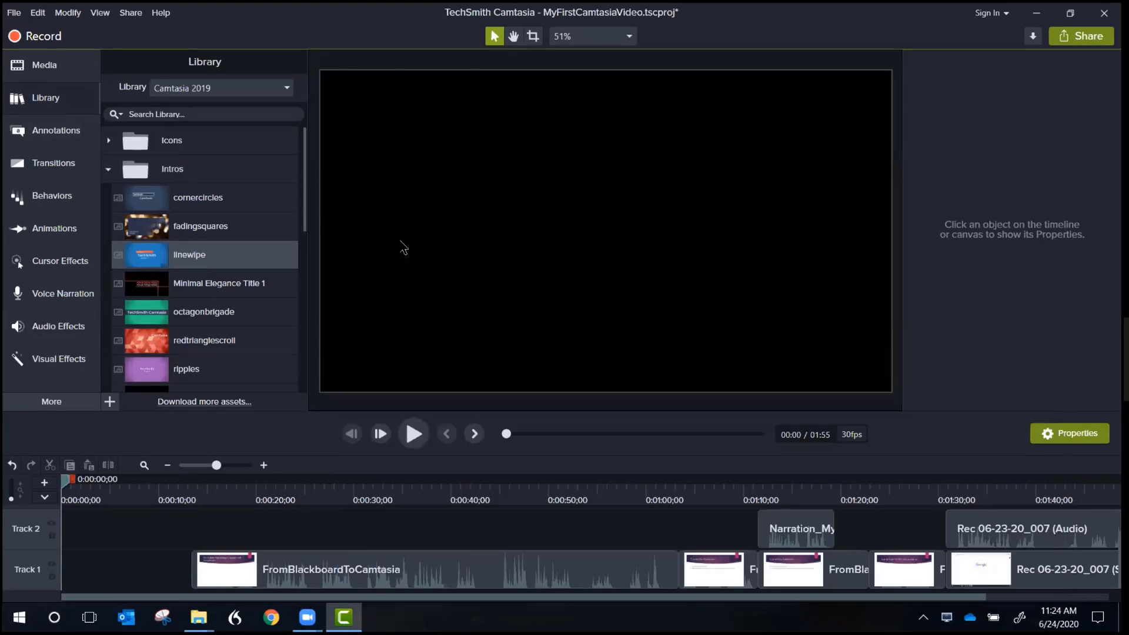
Step: Place the spinningcomputer intro on Track 1 at the very start of the timeline
drag(303, 191, 300, 276)
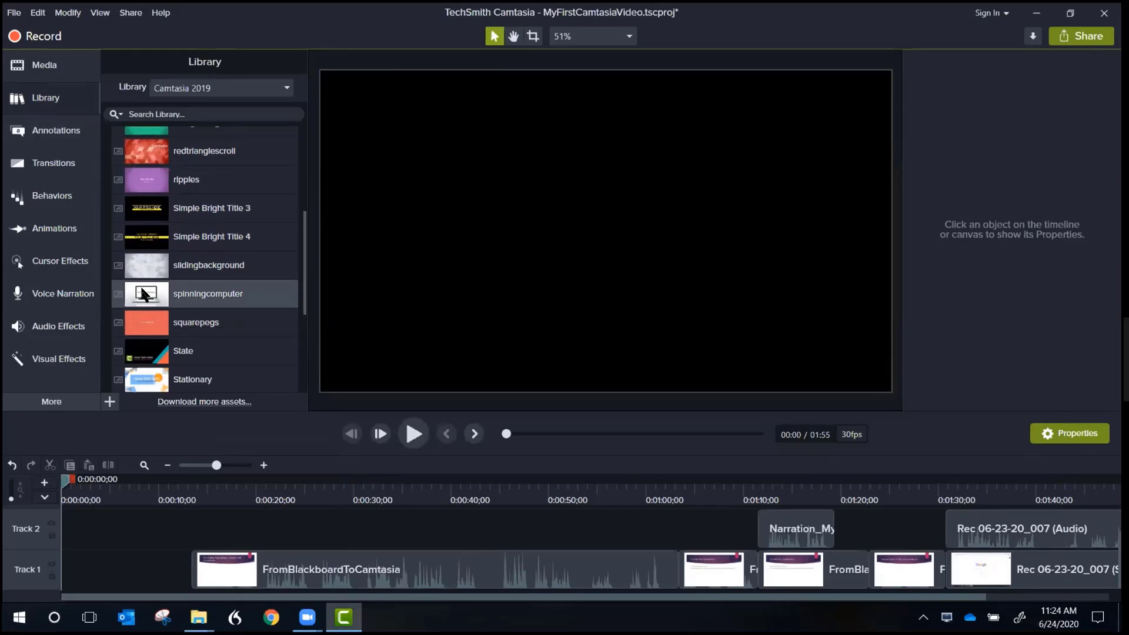
drag(144, 300, 118, 576)
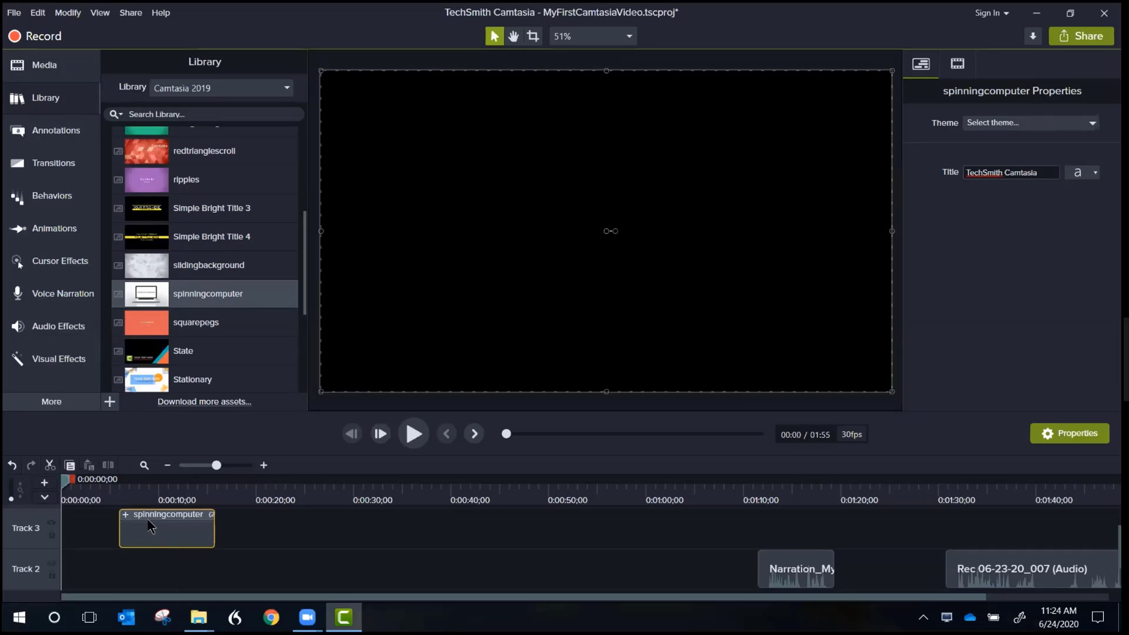
drag(150, 525, 71, 631)
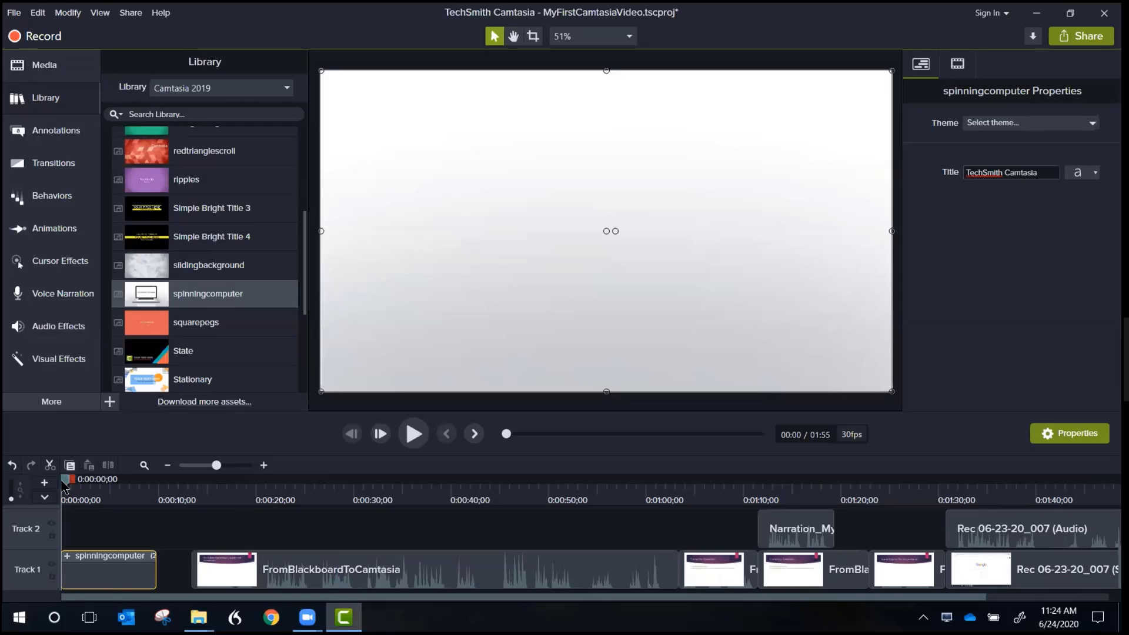
Step: Ripple delete the empty gap between the intro's end at 0:00:09;23 and the first video clip at 0:00:13;12
drag(65, 486, 203, 489)
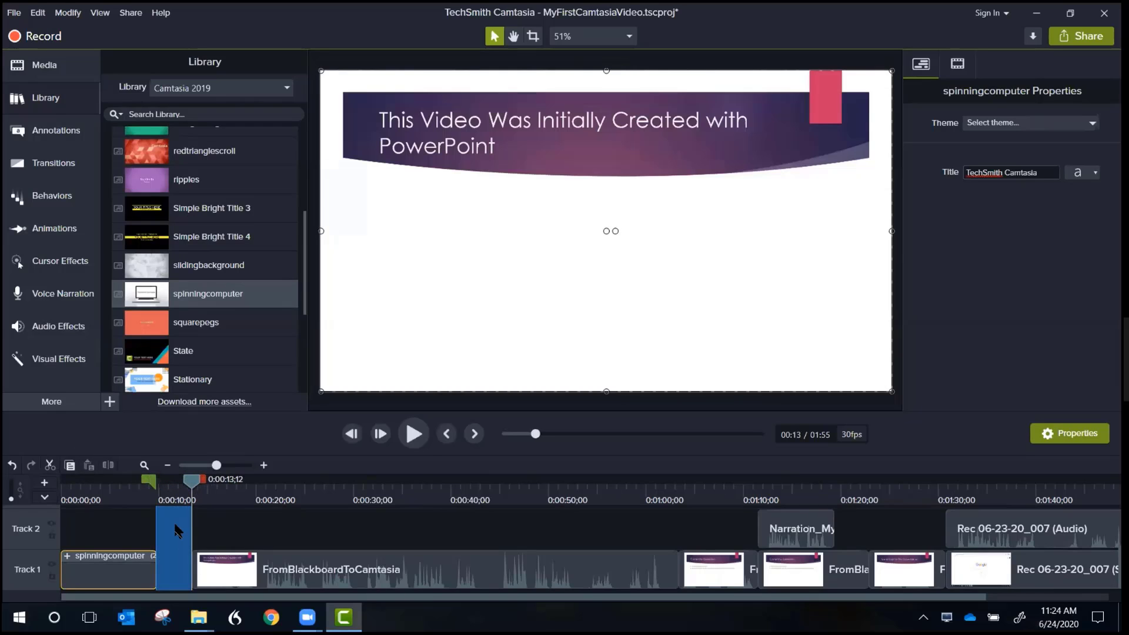
right_click(177, 531)
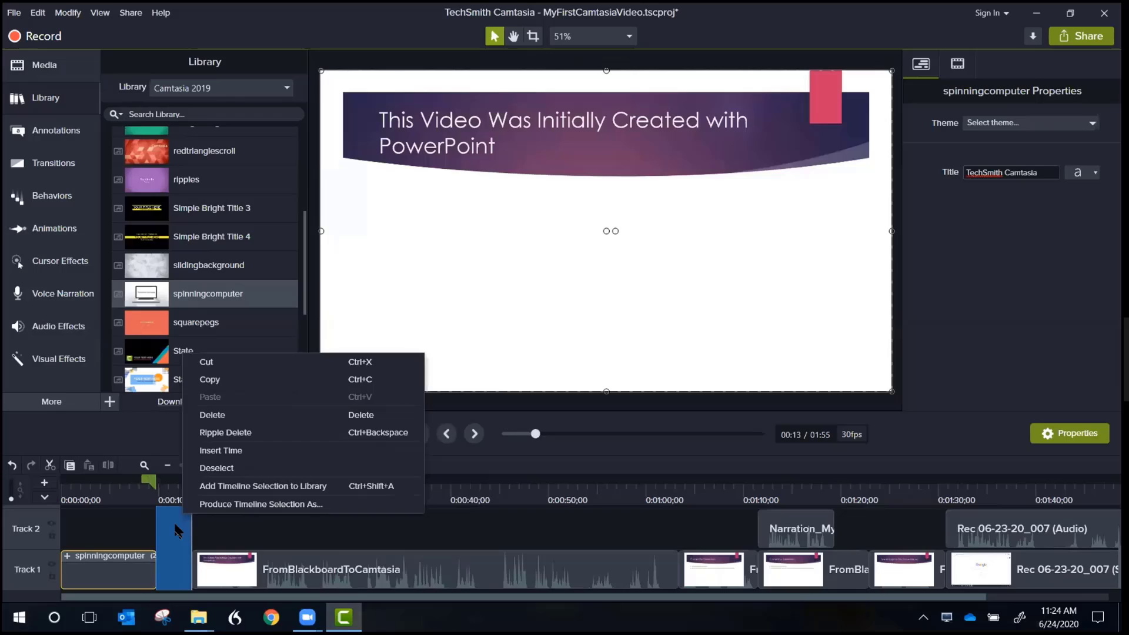
click(224, 433)
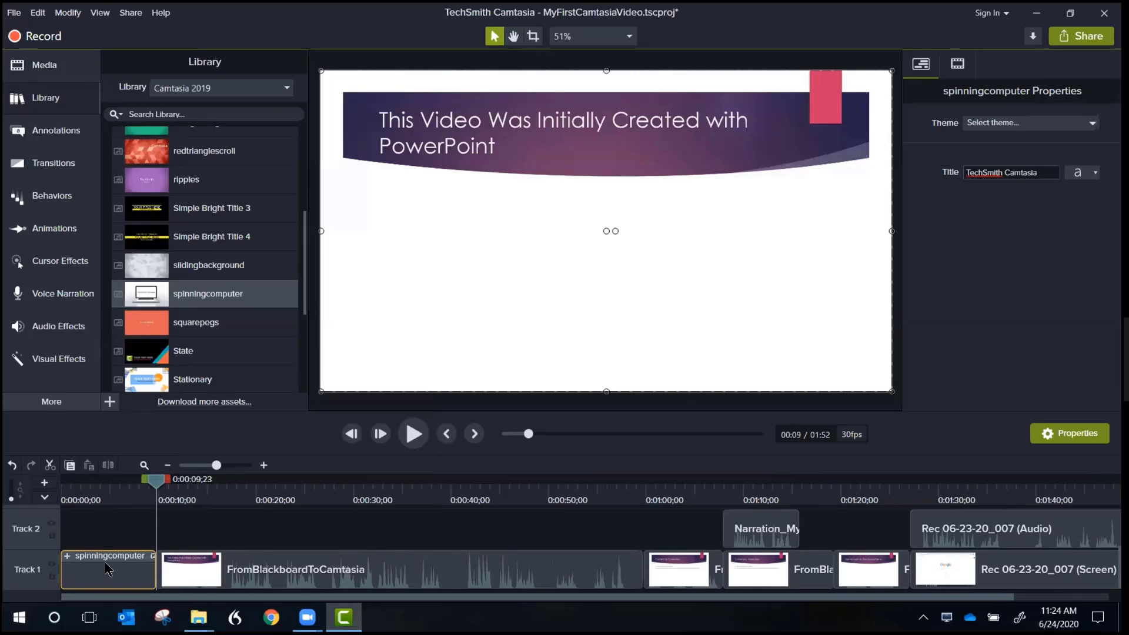
Step: Set the spinningcomputer intro's title to "My First Camtasia Movie" and play the intro from its beginning
click(1039, 170)
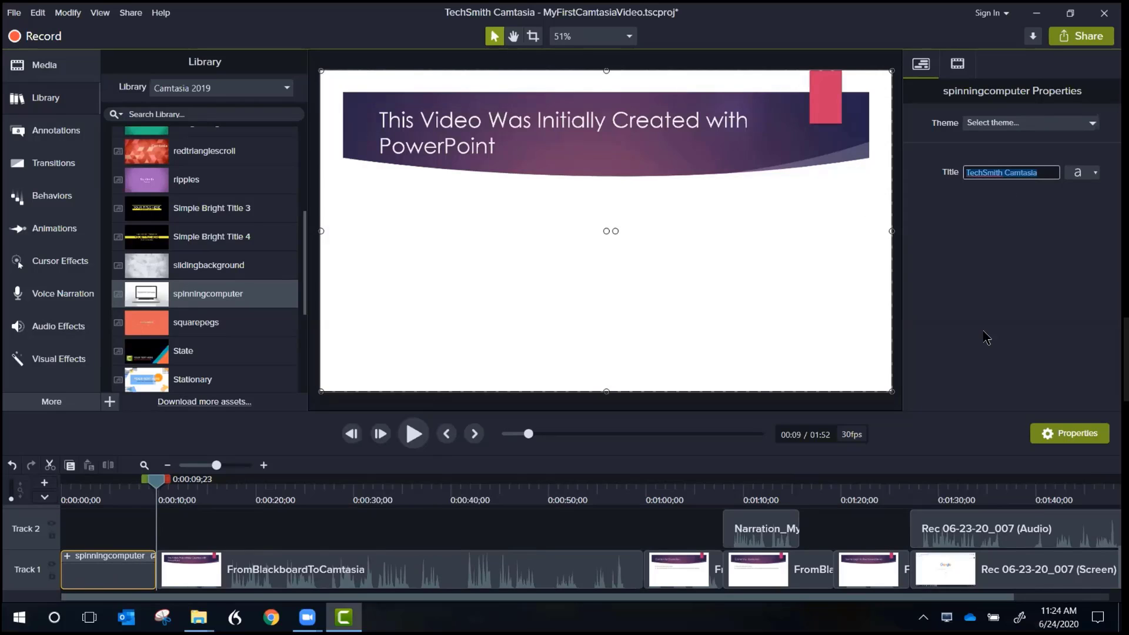
text(My Firs)
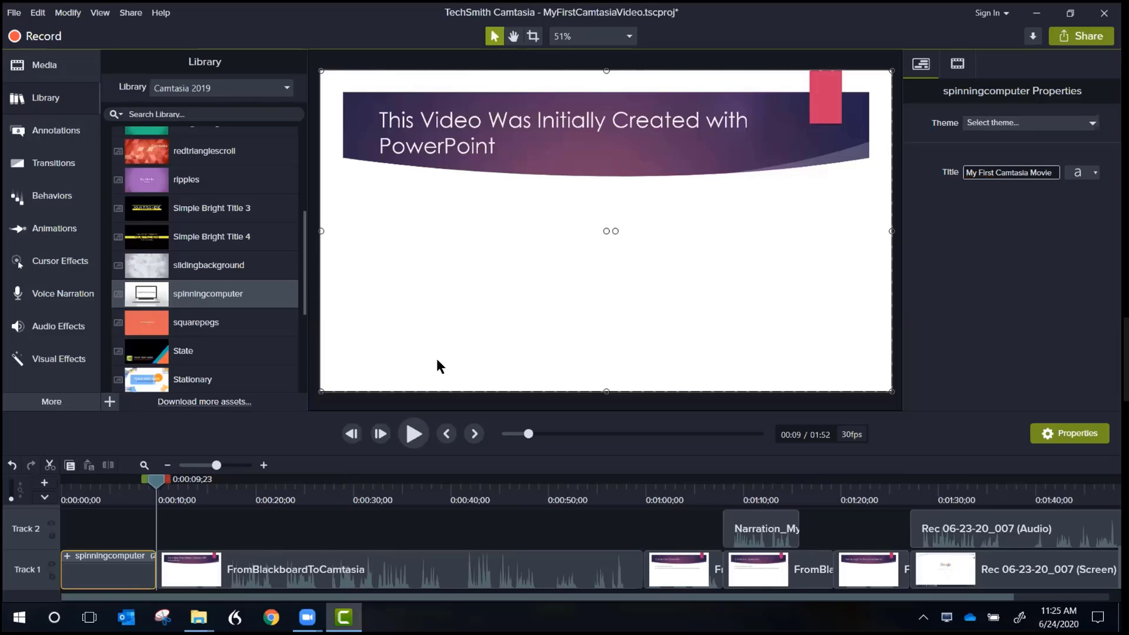
drag(154, 484, 65, 484)
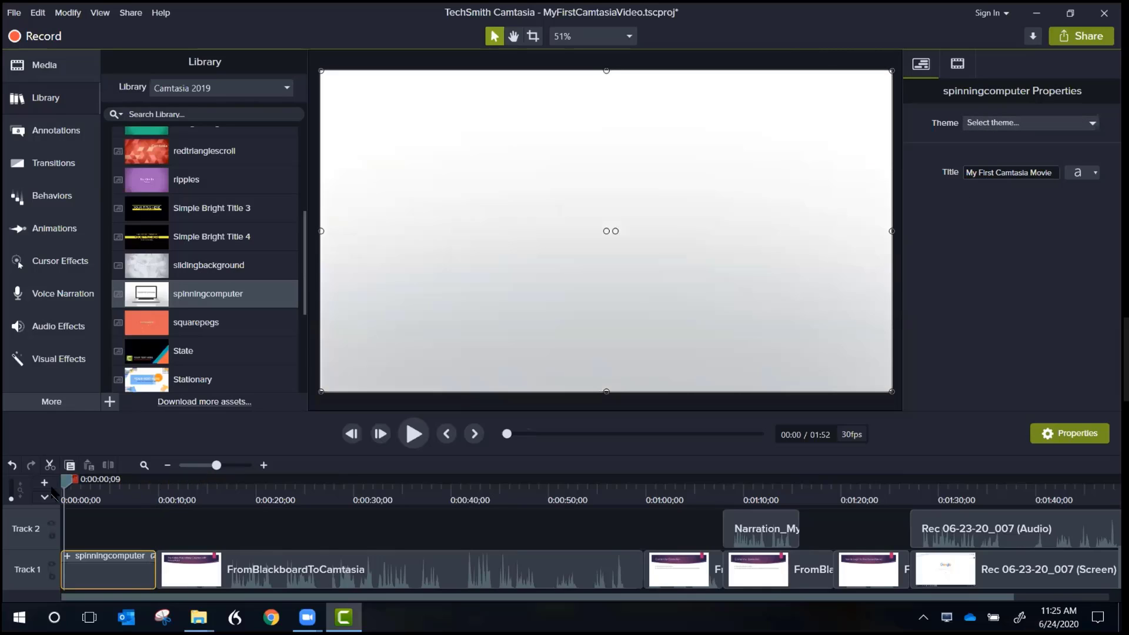
click(409, 435)
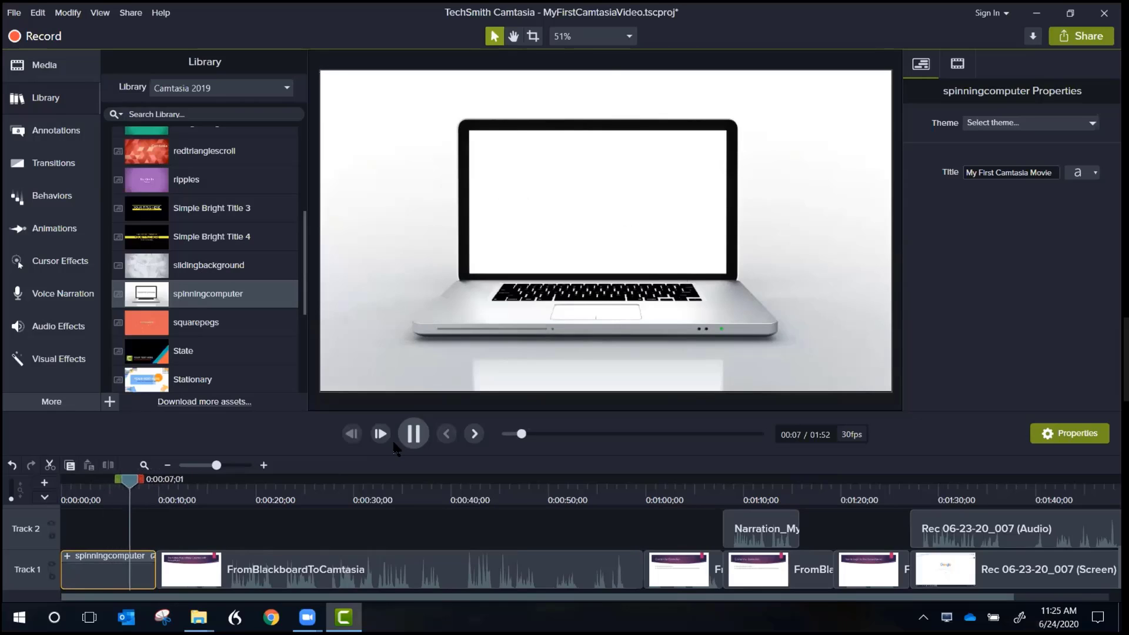
click(414, 433)
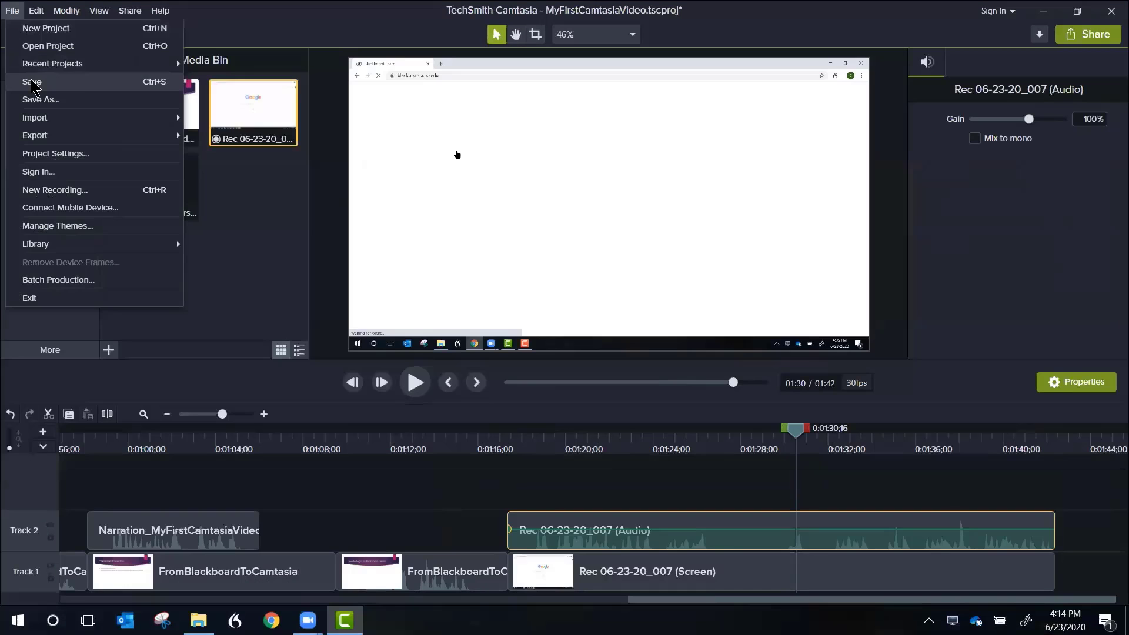
Step: Save the project and move the playhead to 0:01:10;14, with the FromBlackboardToCamtasia clip just before it on Track 1 selected
click(31, 81)
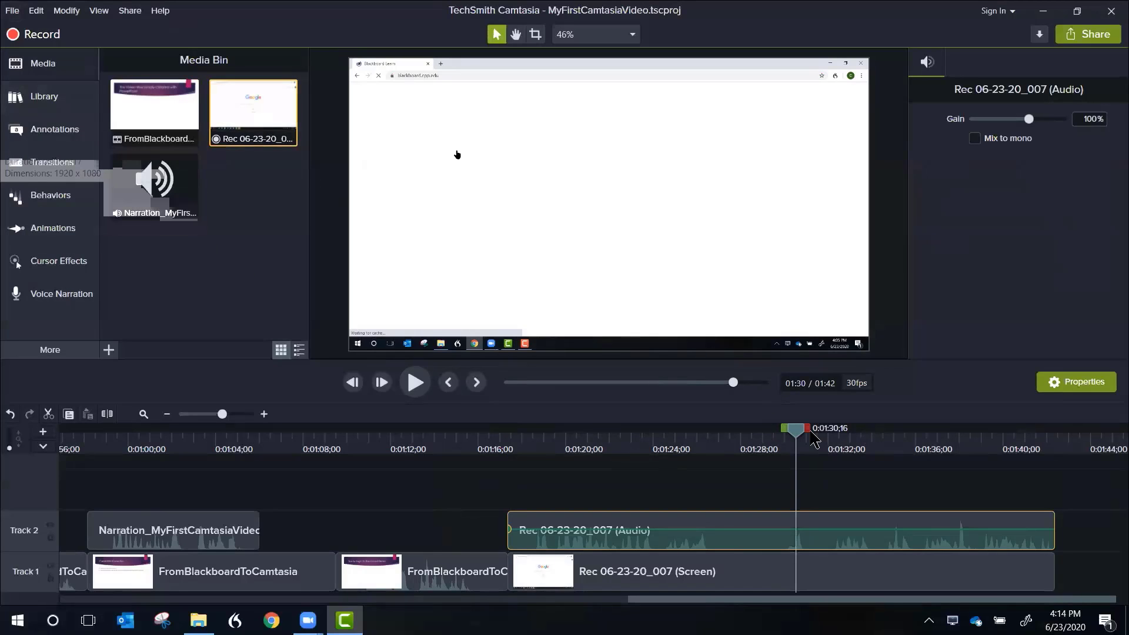
drag(801, 429, 359, 412)
click(220, 567)
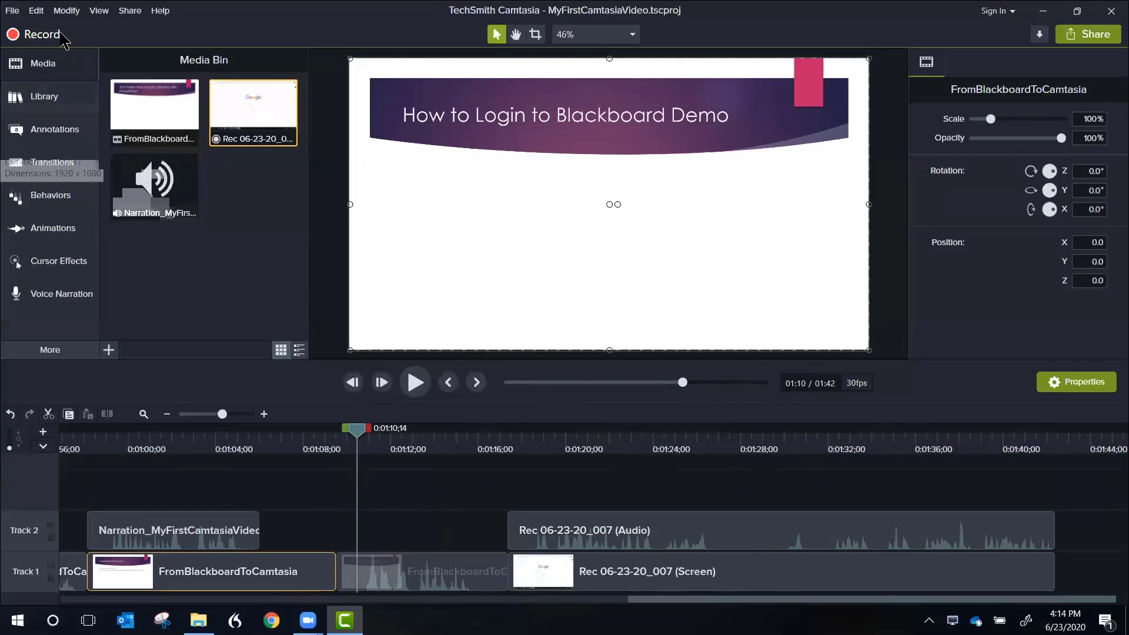
Step: Produce the video as a local file with the MP4 only (up to 1080p) preset, named MyFirstCamtasiaVideo in the SecondSession folder
click(130, 11)
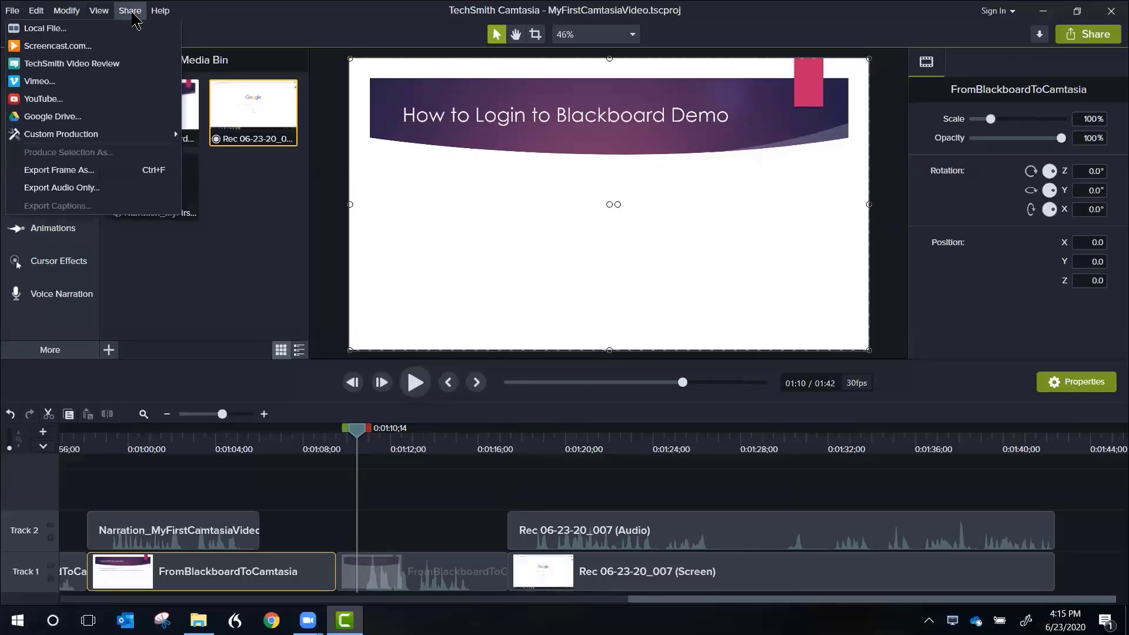
click(58, 29)
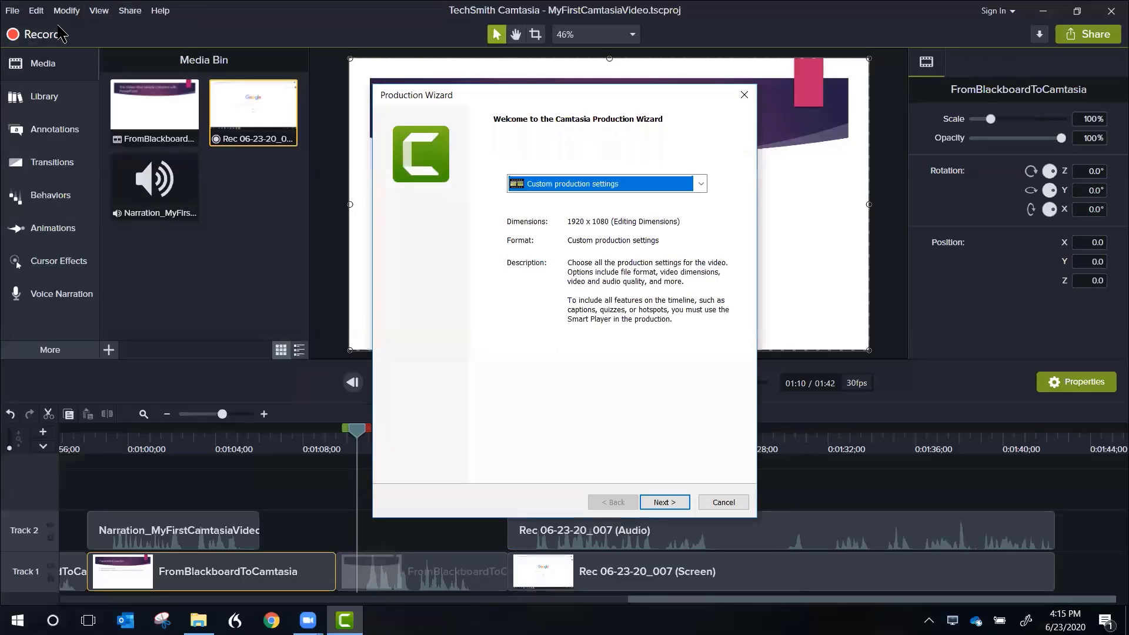
click(701, 184)
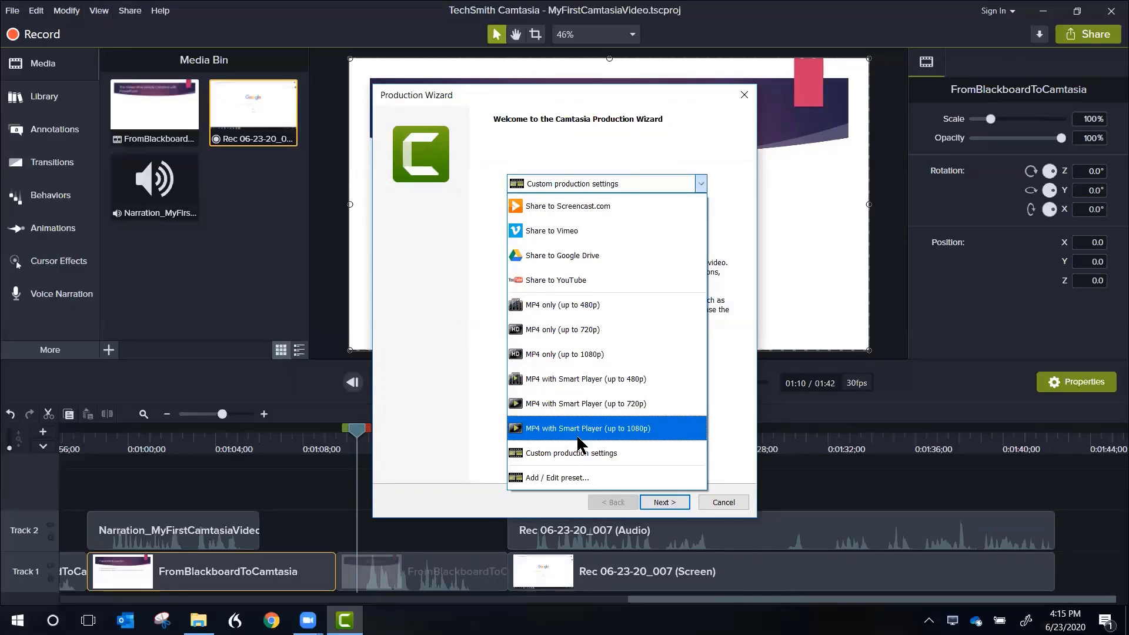
click(549, 354)
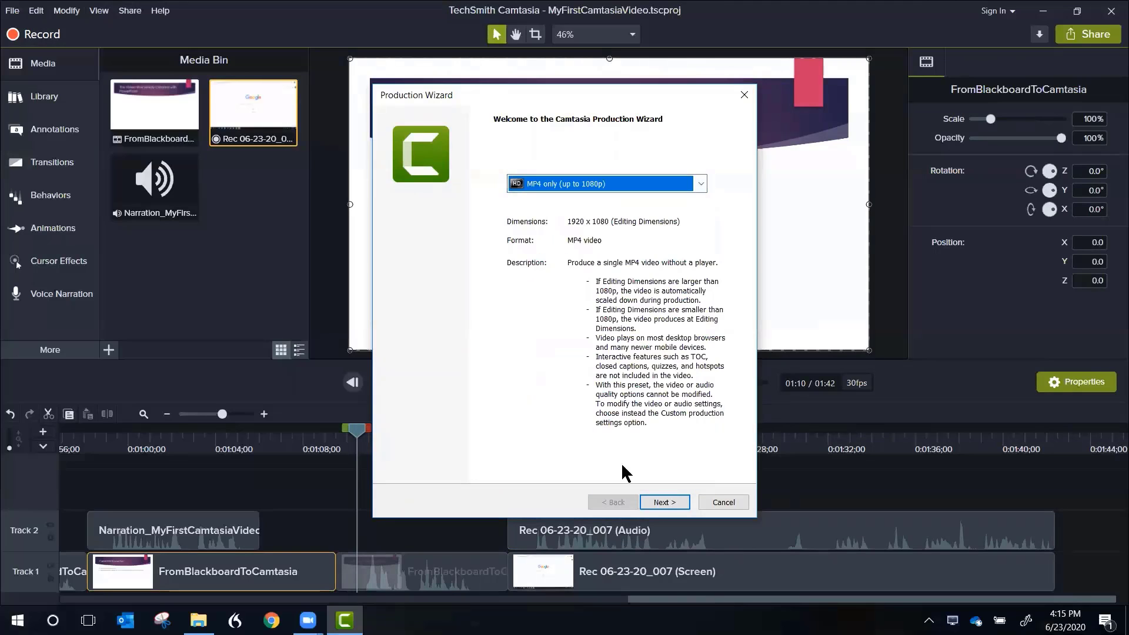
click(667, 505)
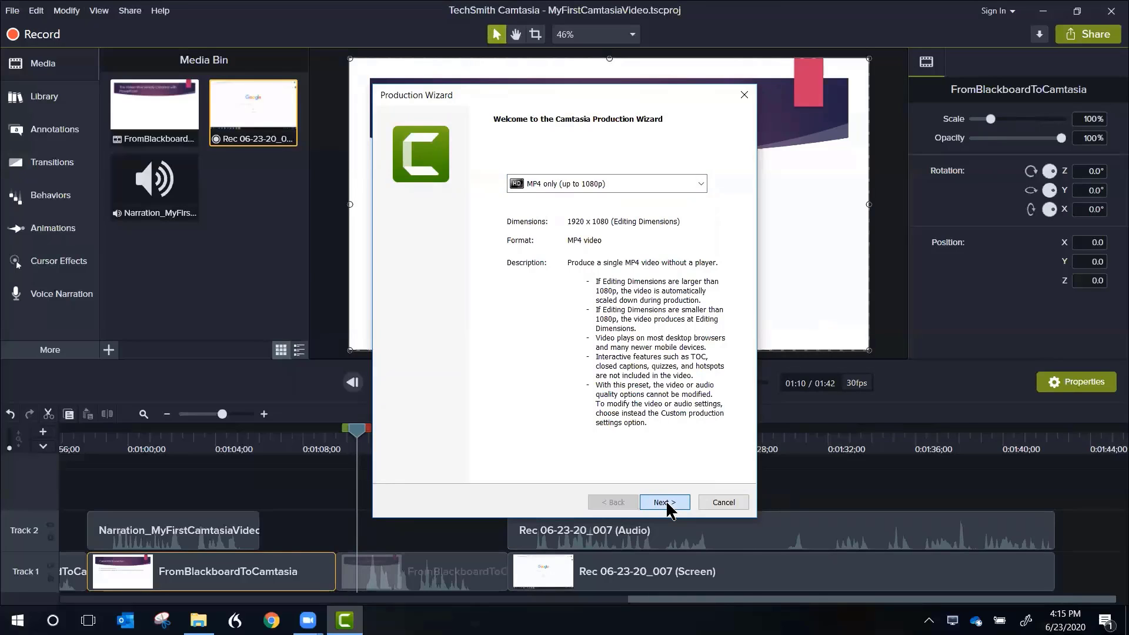
click(663, 502)
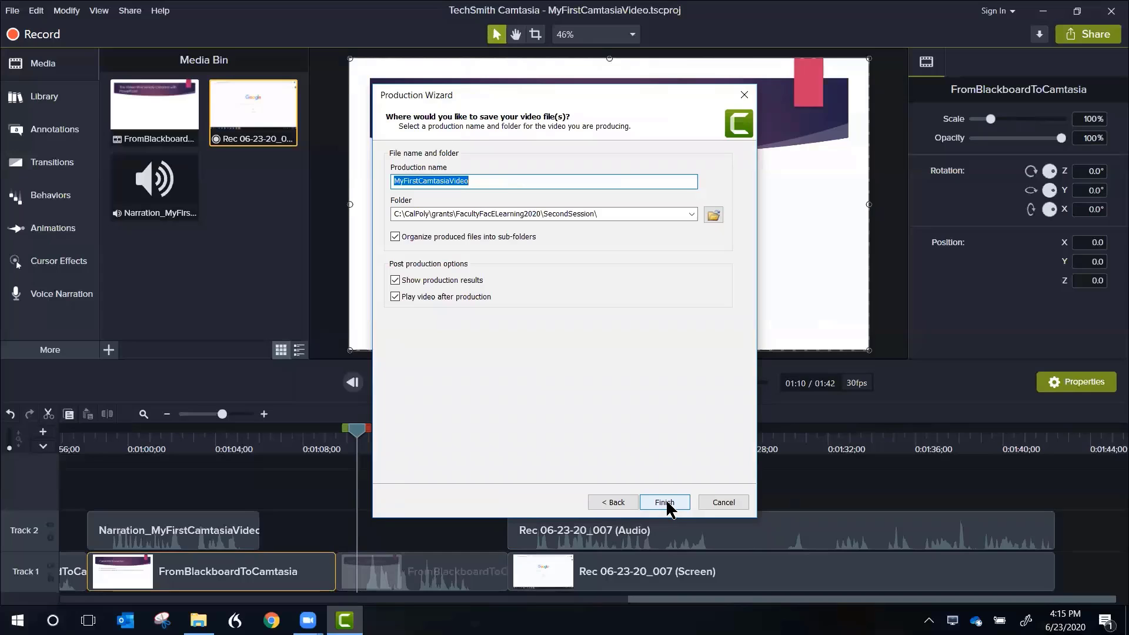
click(667, 504)
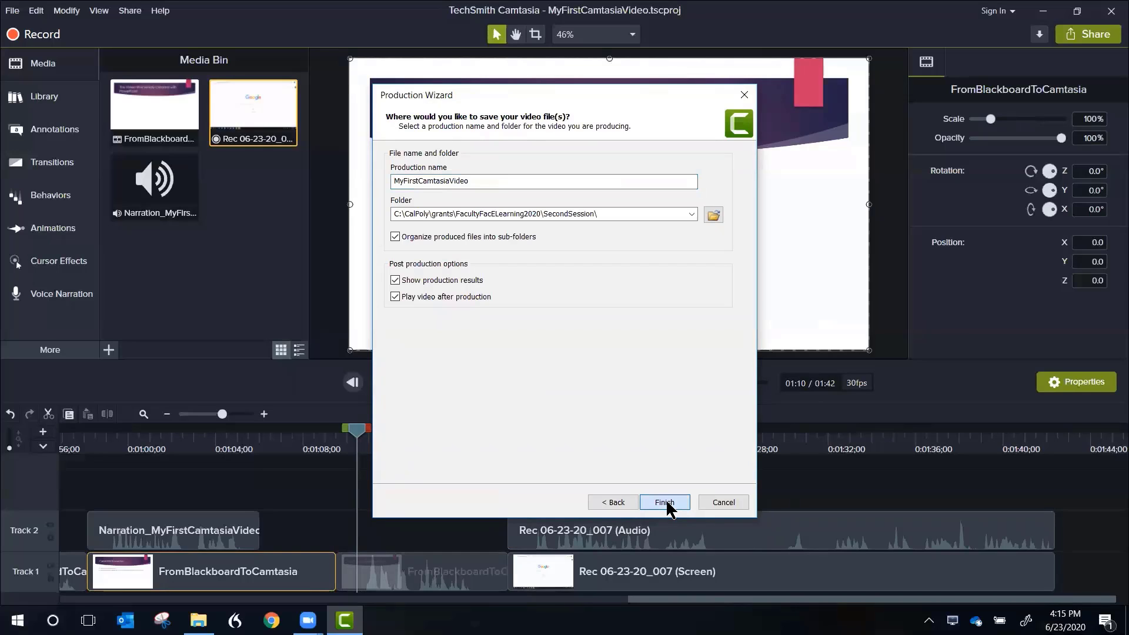